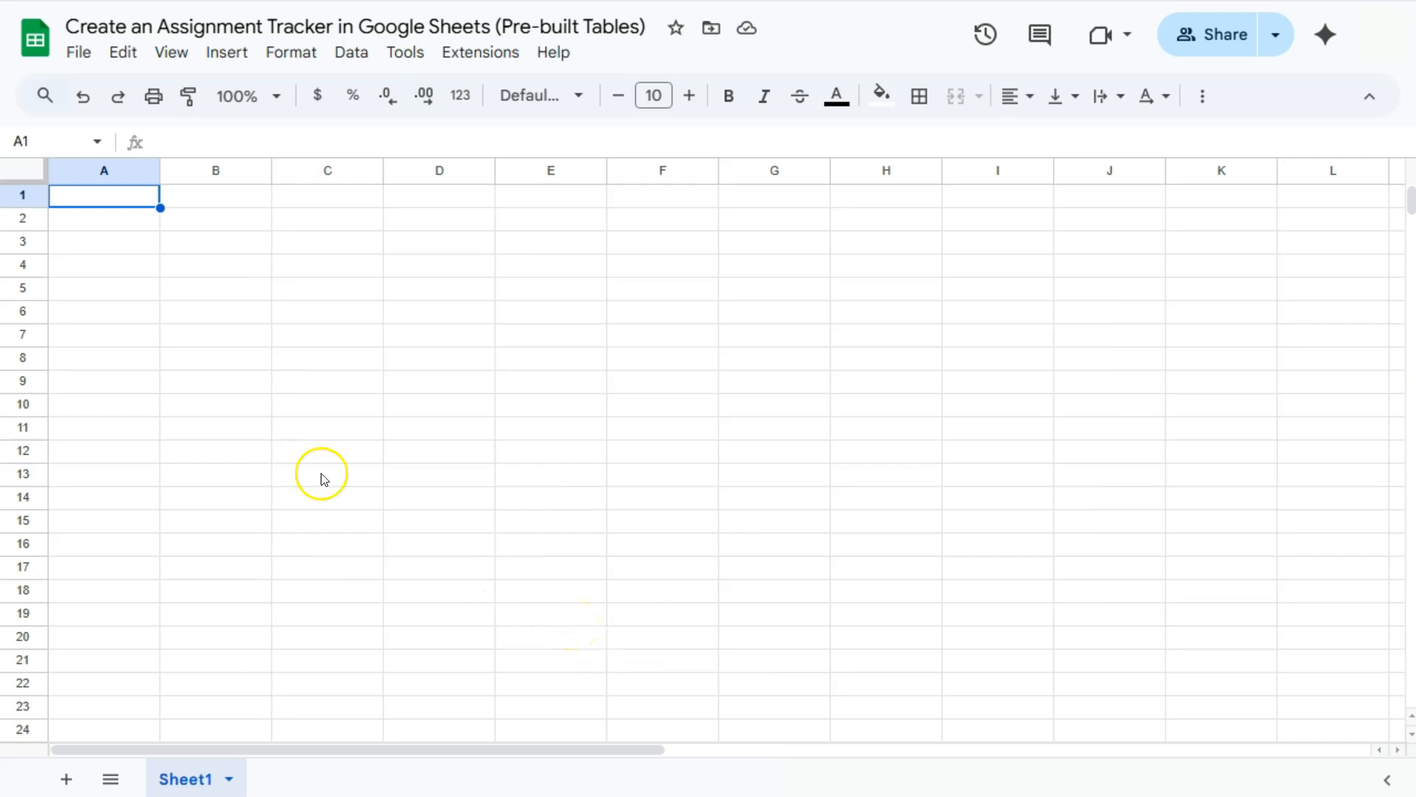
Step: Convert the empty range A1:G20 into a table
{"action": "left_click", "coordinate": [120, 200]}
{"action": "left_click_drag", "start_coordinate": [120, 199], "coordinate": [754, 191]}
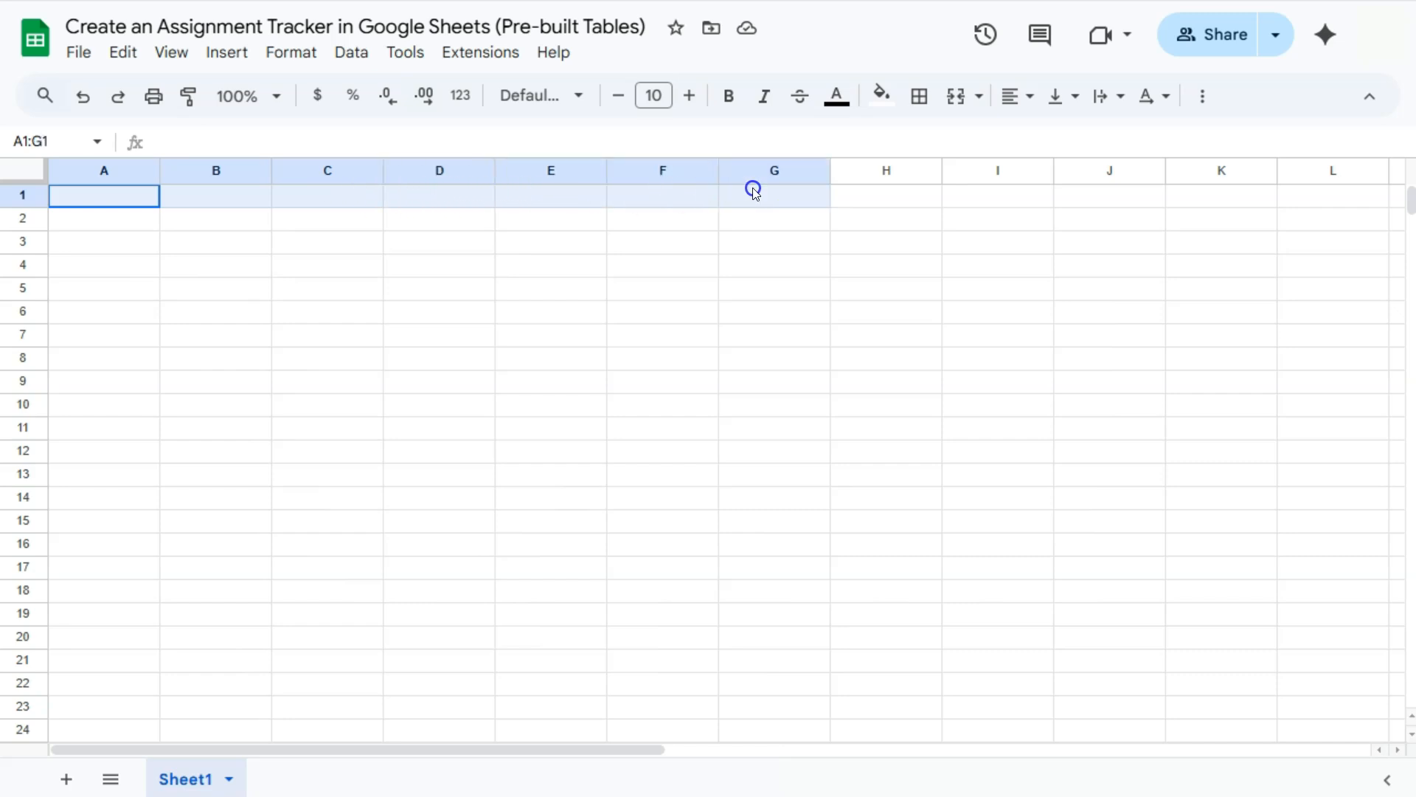
{"action": "left_click_drag", "start_coordinate": [754, 191], "coordinate": [762, 627]}
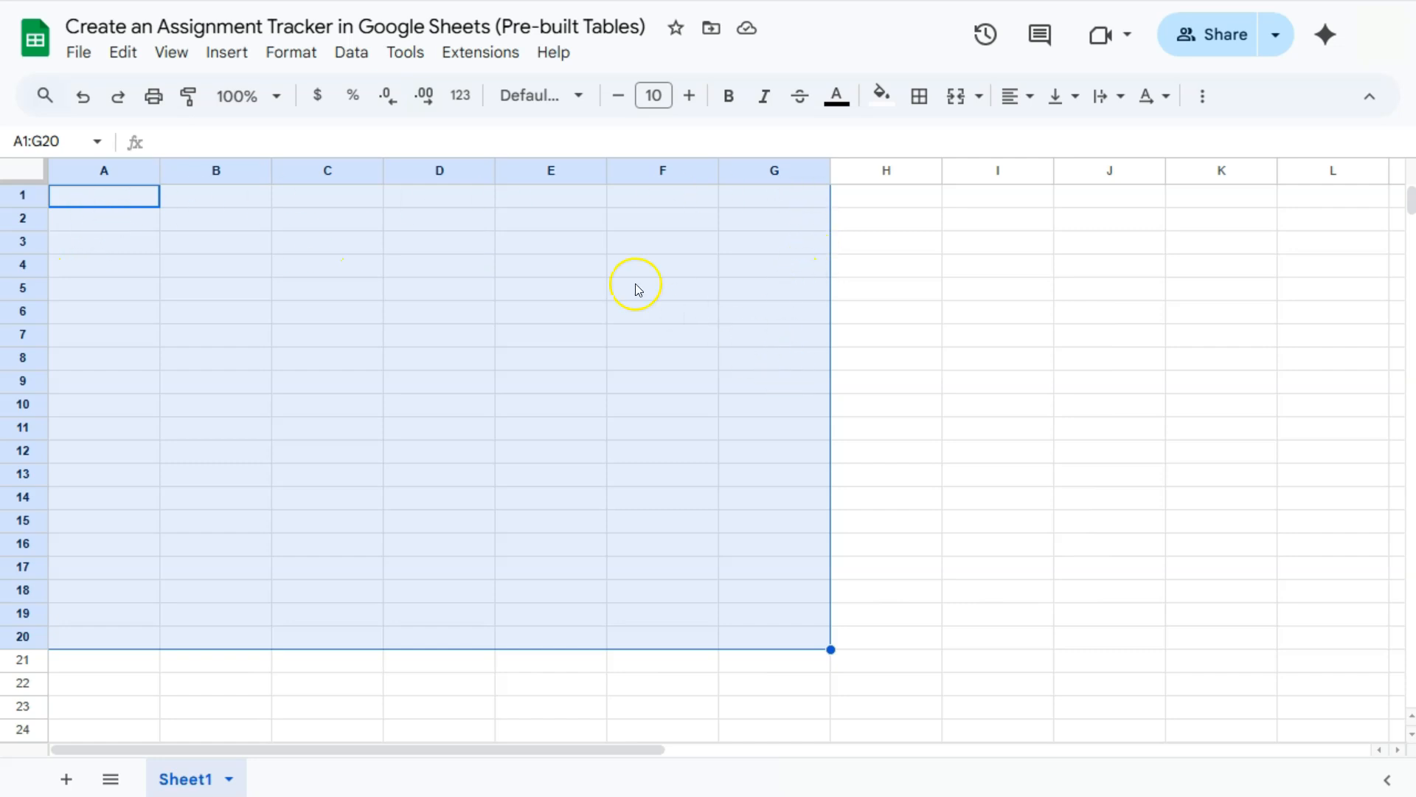
{"action": "right_click", "coordinate": [558, 249]}
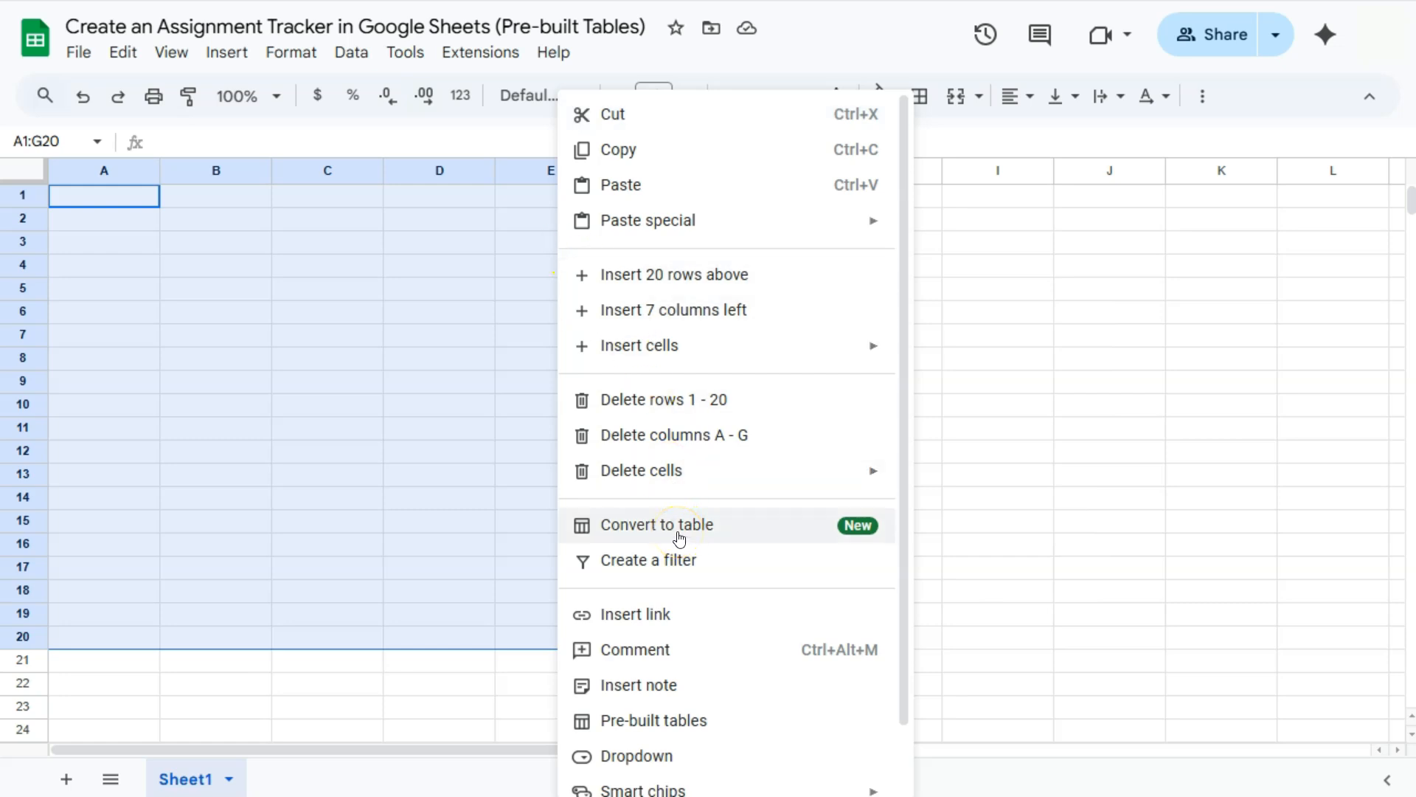
{"action": "left_click", "coordinate": [678, 537]}
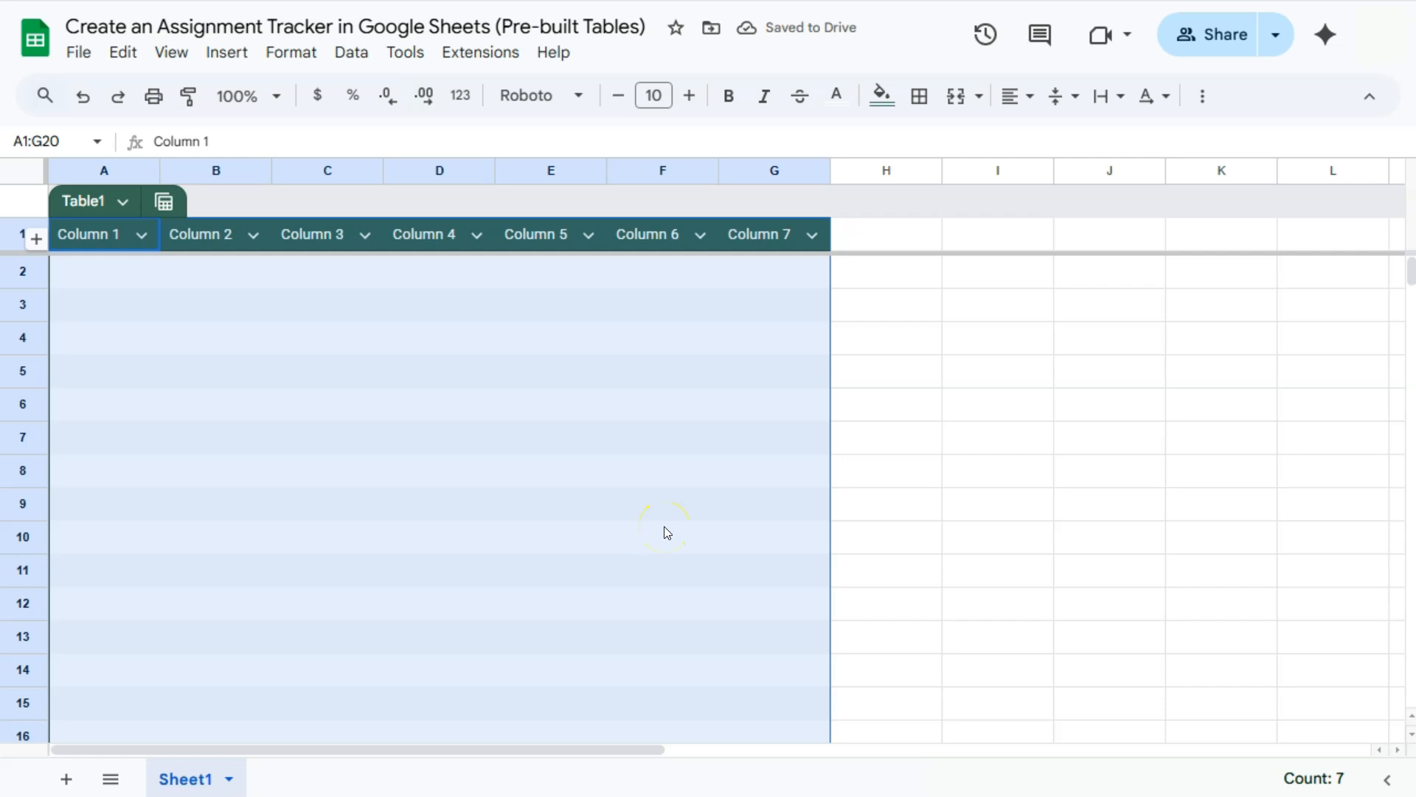
{"action": "left_click", "coordinate": [140, 236]}
{"action": "left_click", "coordinate": [253, 234]}
{"action": "left_click", "coordinate": [358, 235]}
{"action": "left_click", "coordinate": [135, 273]}
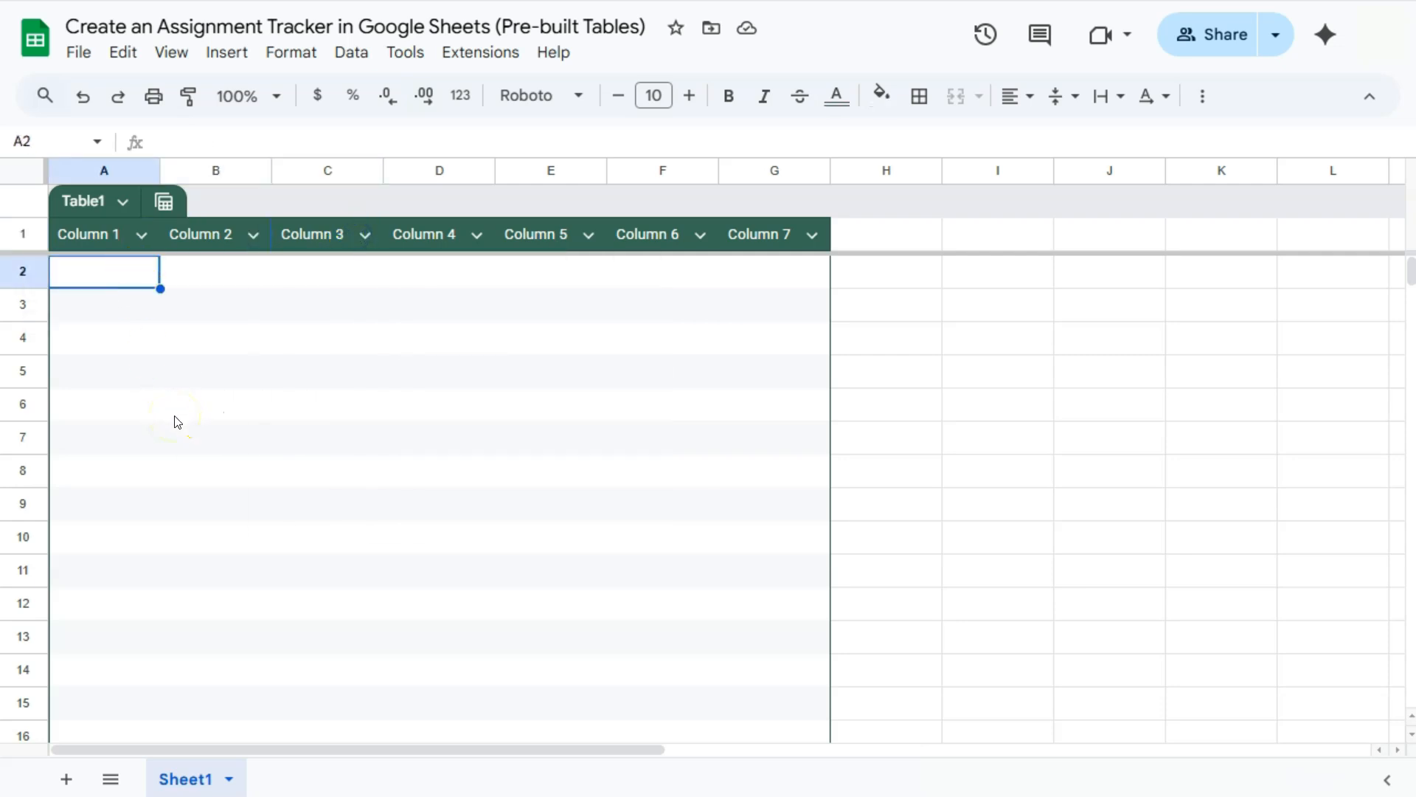
{"action": "left_click", "coordinate": [140, 235]}
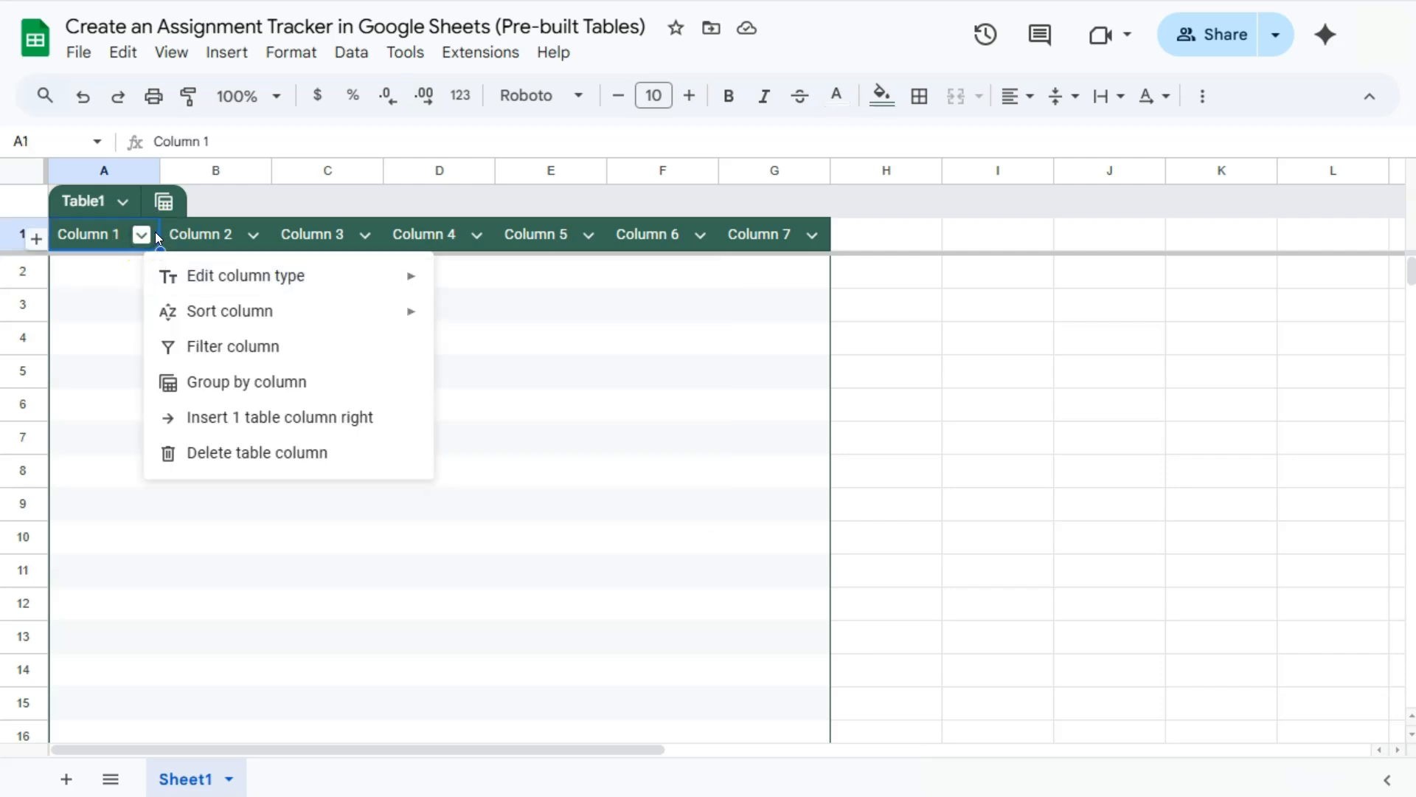
{"action": "mouse_move", "coordinate": [212, 279]}
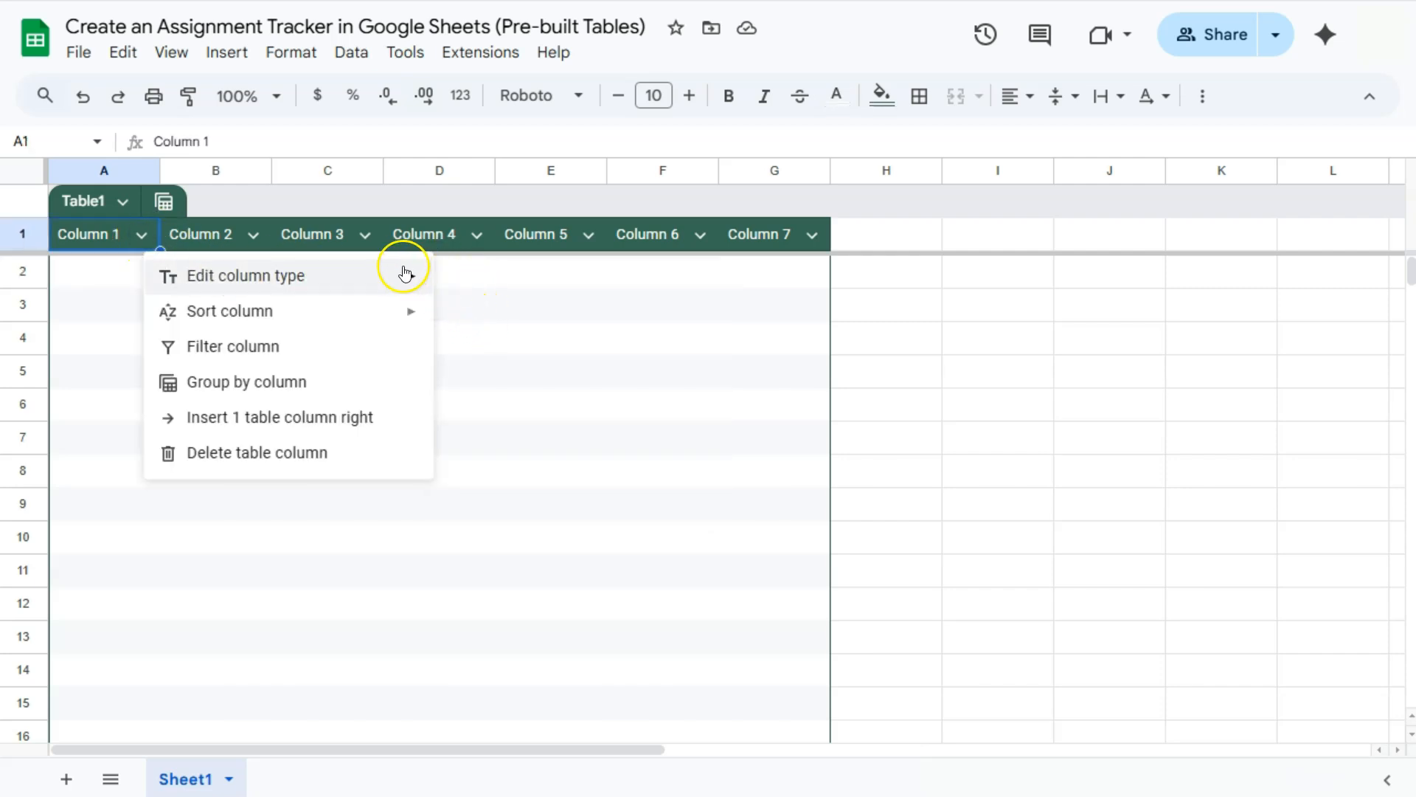
{"action": "left_click", "coordinate": [70, 283]}
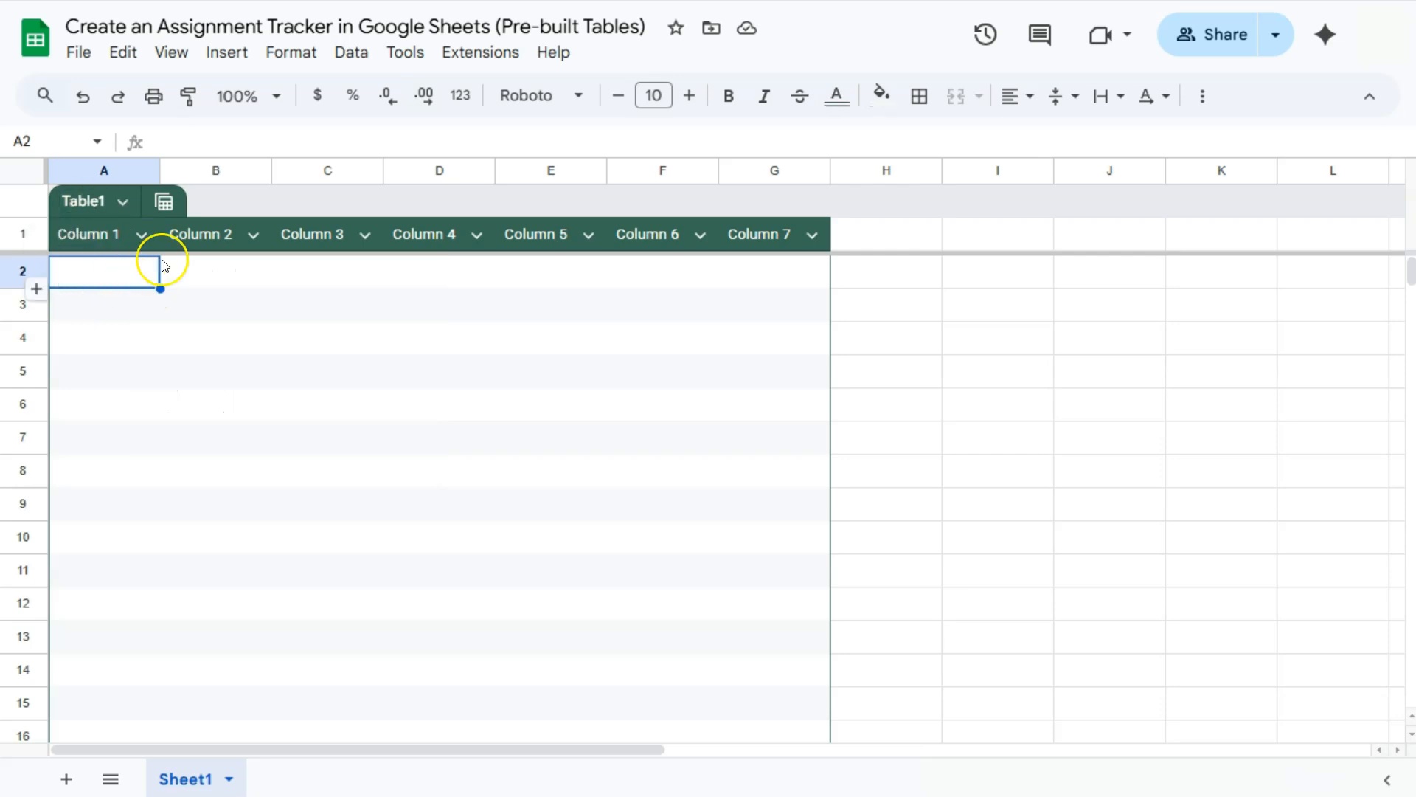
Step: Rename the table as Assignment Tracker
{"action": "left_click", "coordinate": [94, 201]}
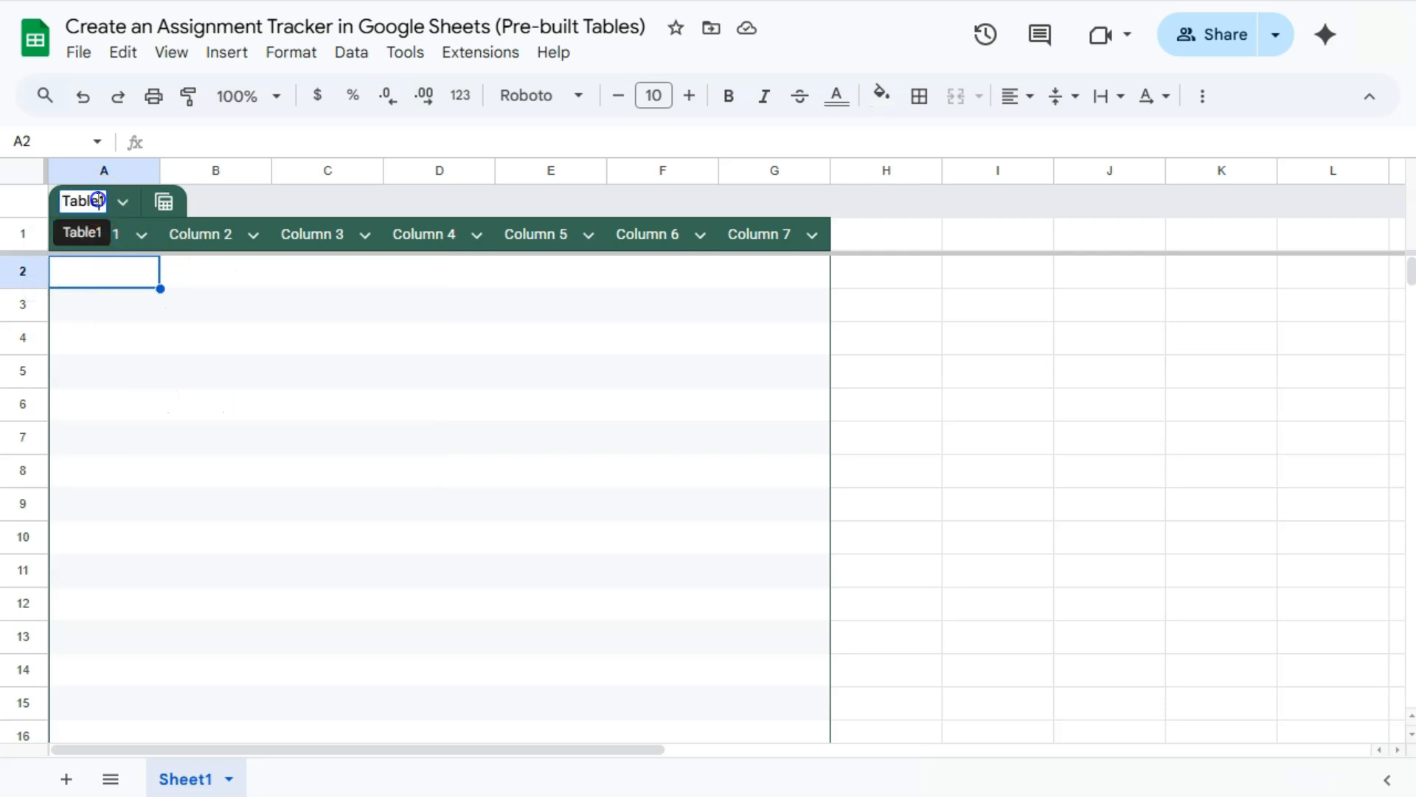
{"action": "left_click_drag", "start_coordinate": [102, 202], "coordinate": [63, 197]}
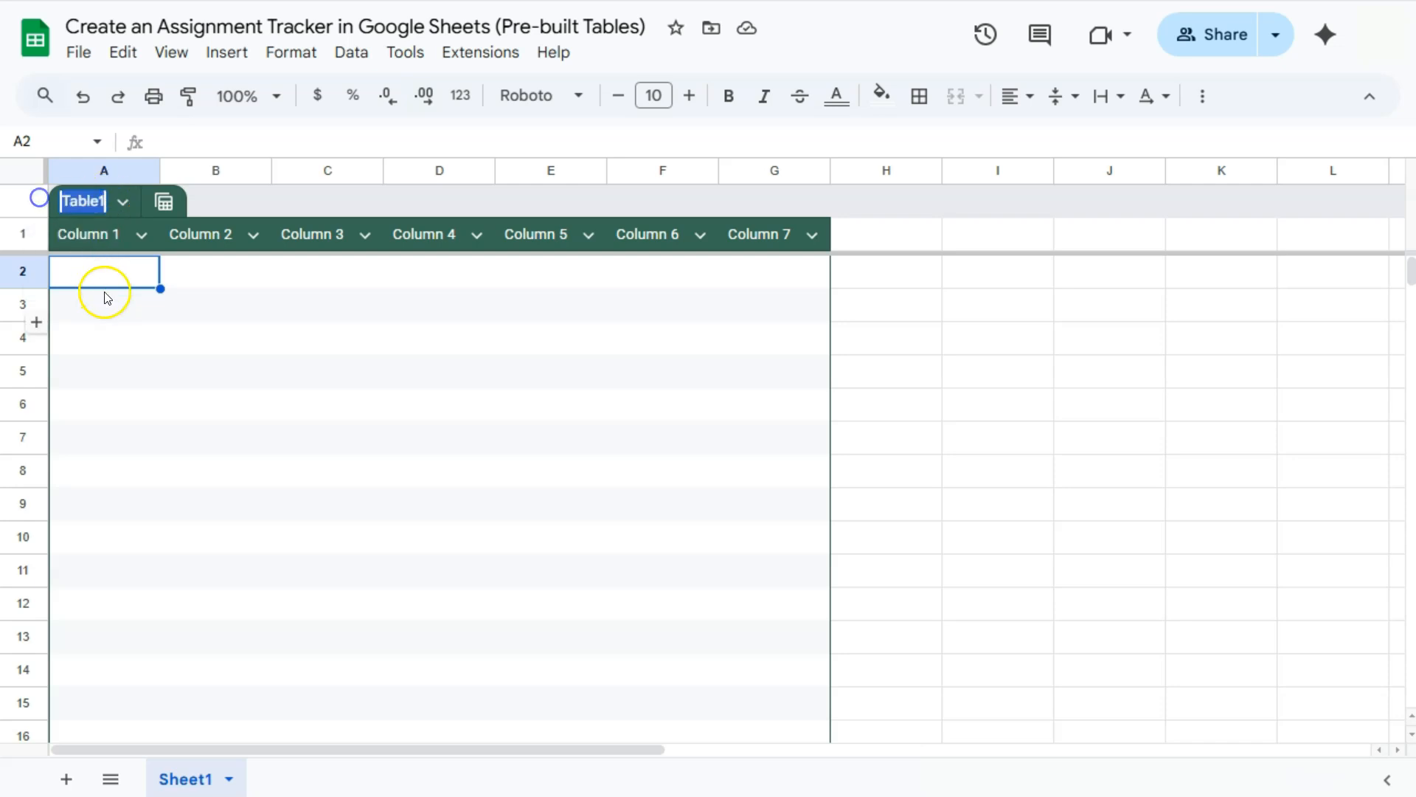
{"action": "type", "text": "Assignment Tracker"}
{"action": "key", "text": "Return"}
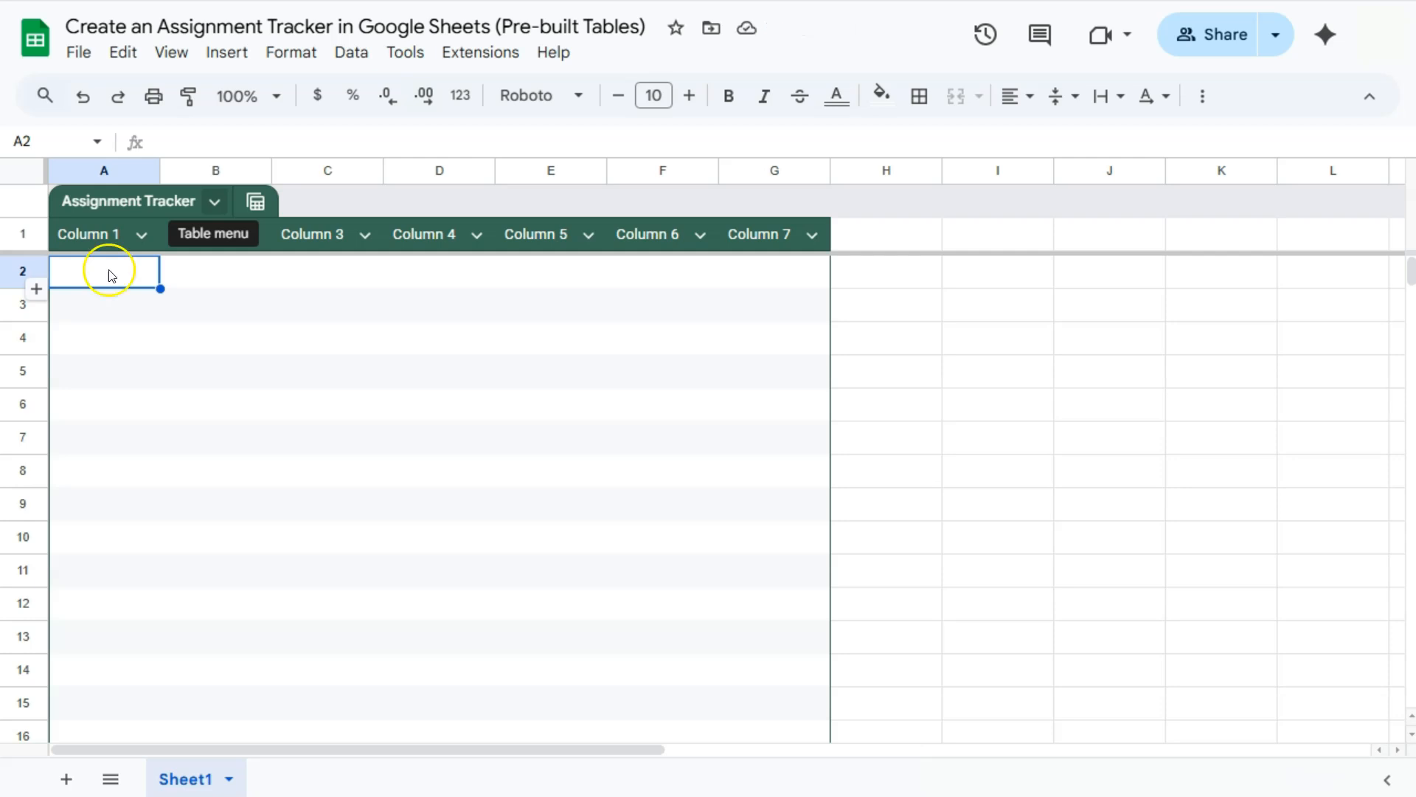
Step: Rename the first two column headers as Assignment and Subject/Course
{"action": "left_click", "coordinate": [105, 241]}
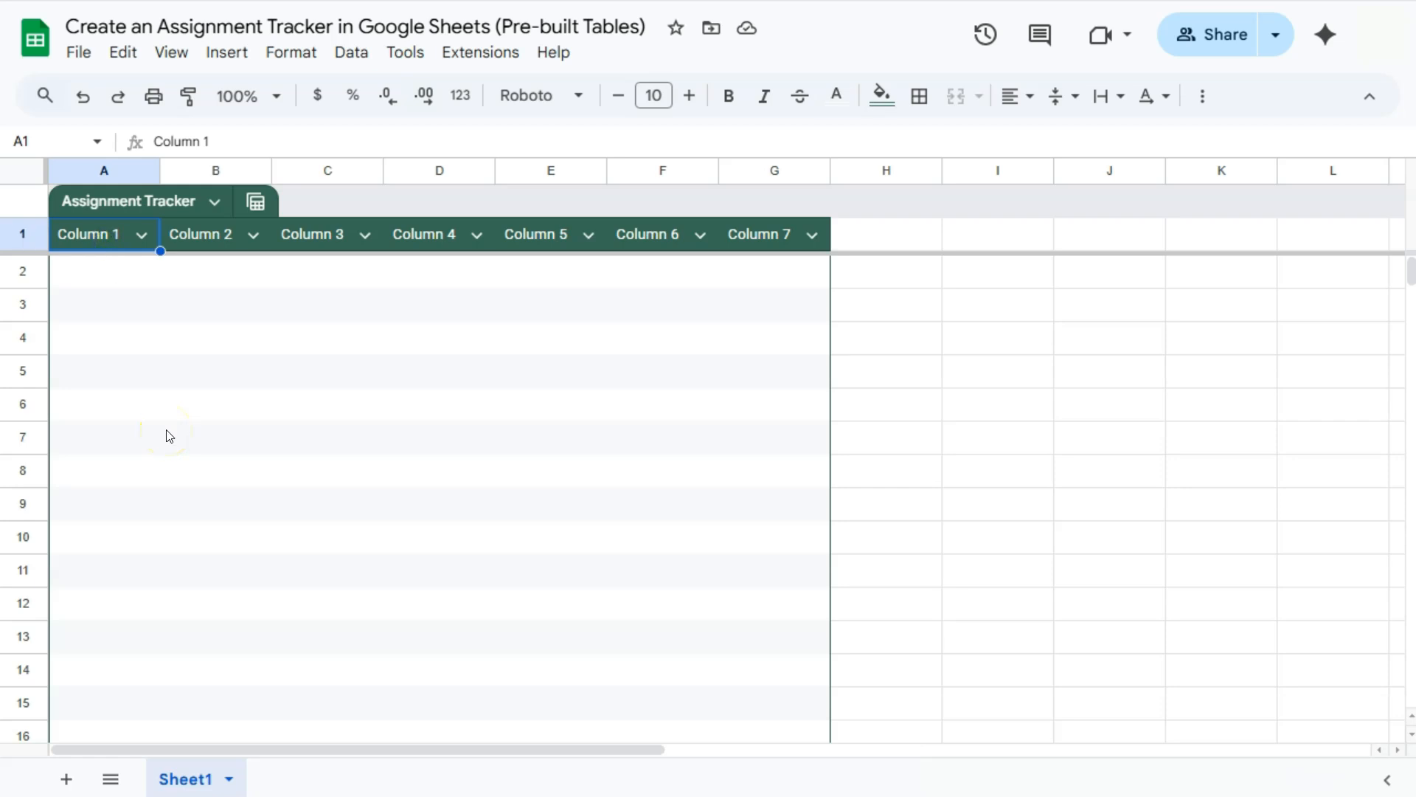
{"action": "type", "text": "As"}
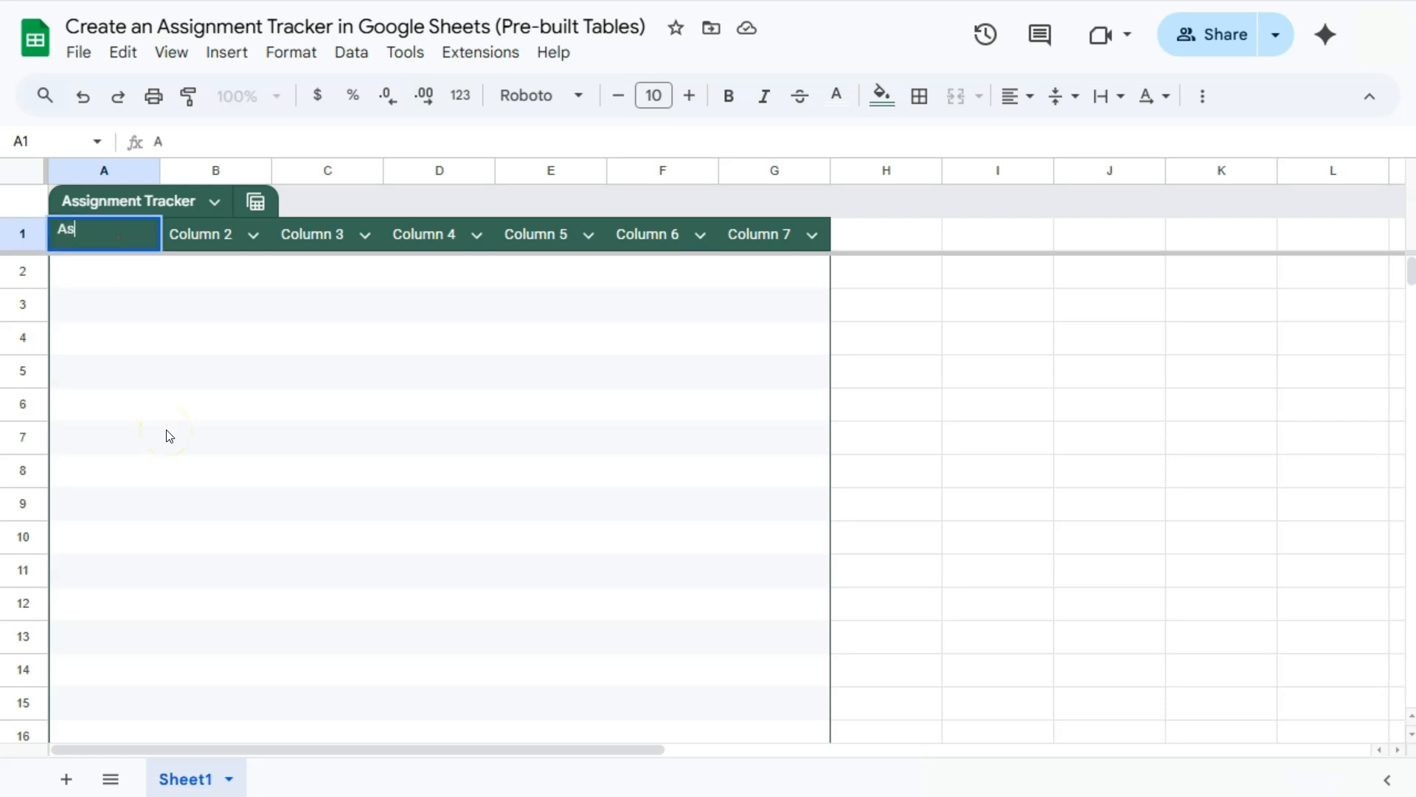
{"action": "type", "text": "signment"}
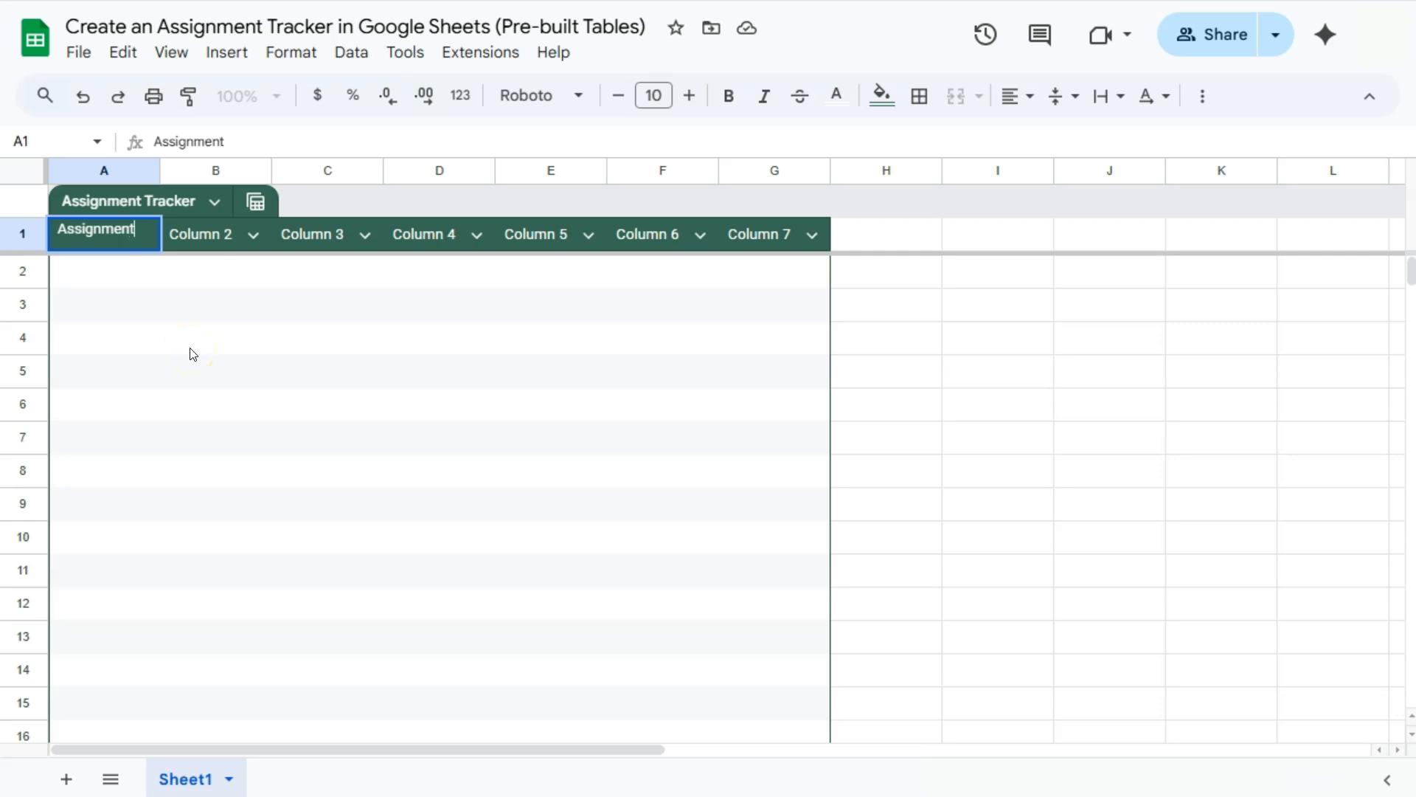
{"action": "left_click", "coordinate": [197, 232]}
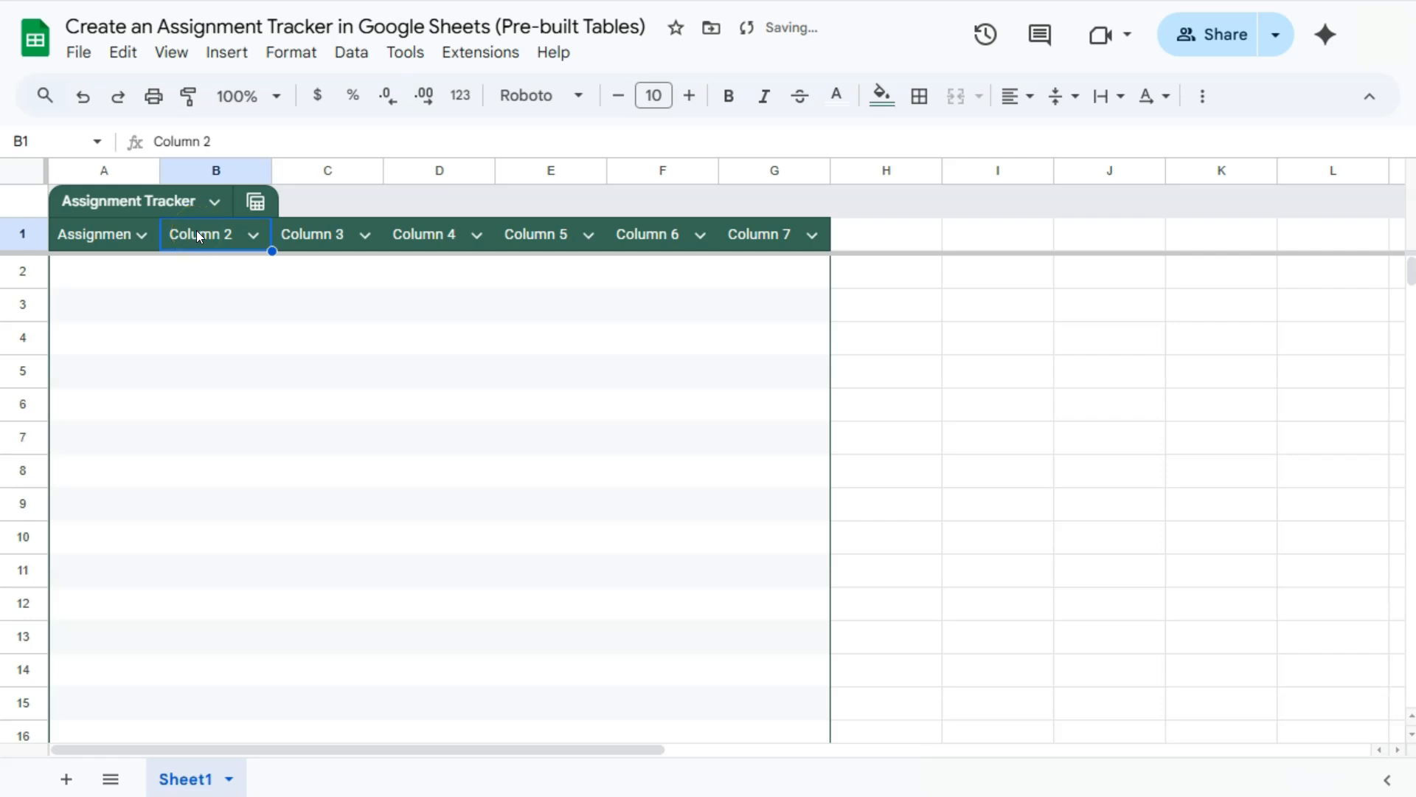
{"action": "type", "text": "Subject"}
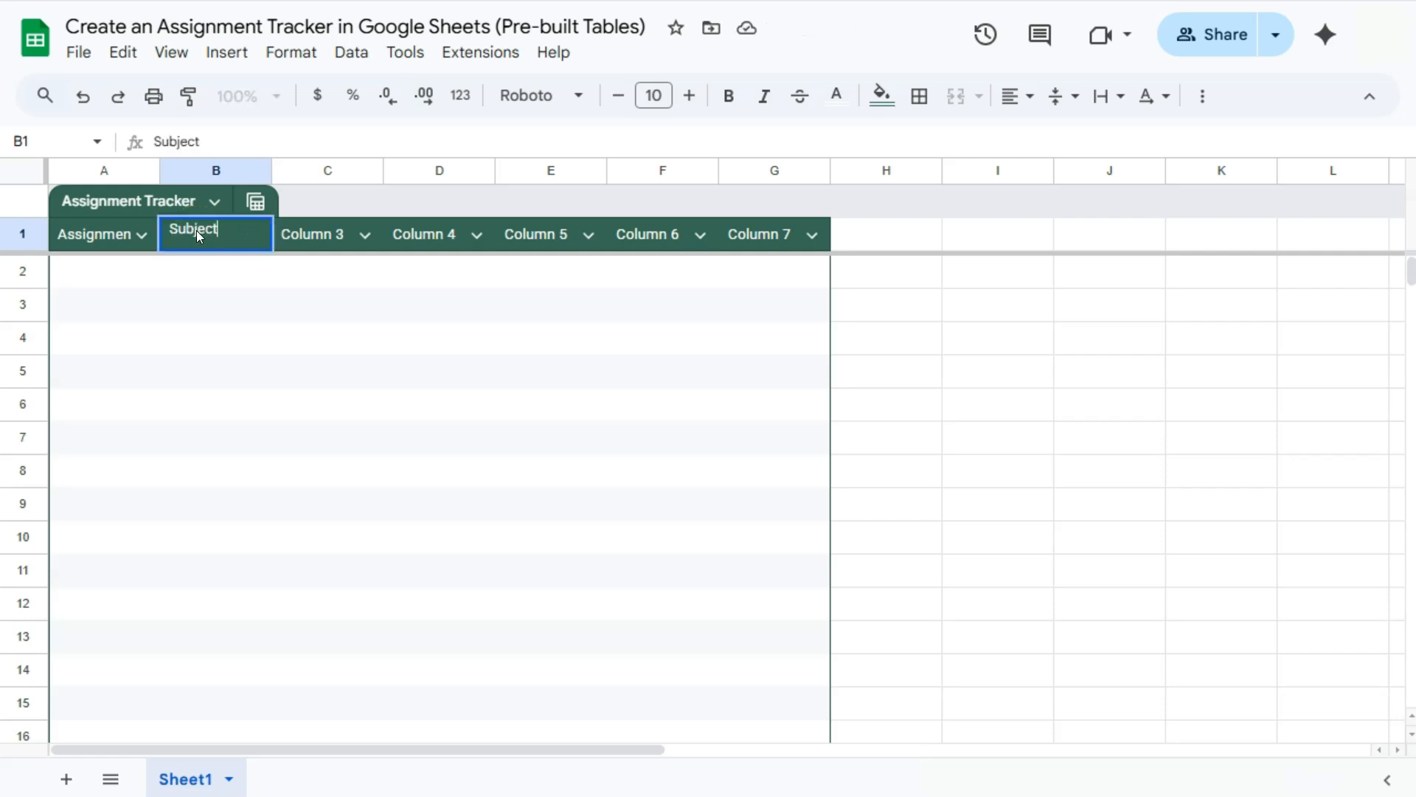
{"action": "type", "text": "/Course"}
{"action": "key", "text": "Return"}
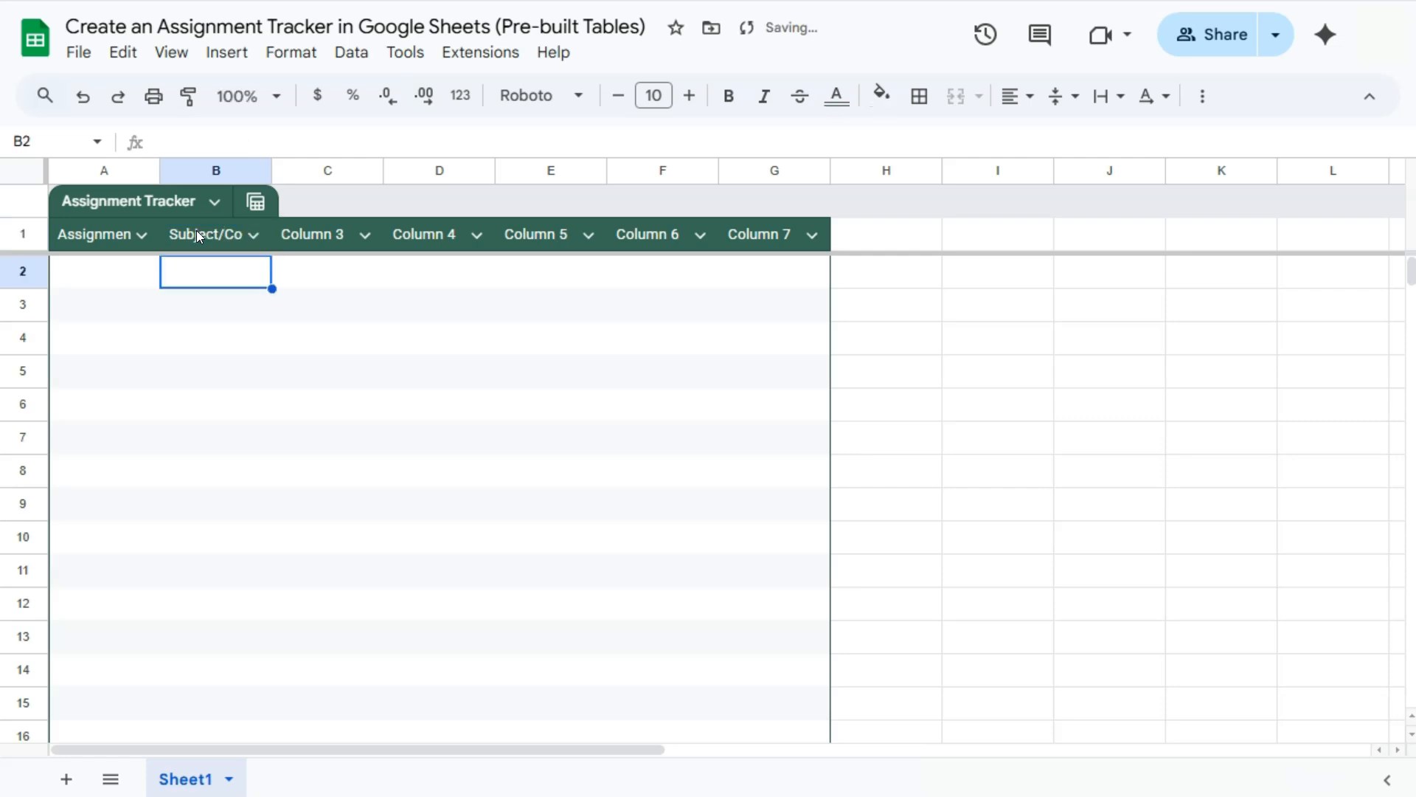
Step: Rename the third and fourth column headers as Status and Due Date
{"action": "left_click", "coordinate": [317, 233]}
{"action": "type", "text": "Status"}
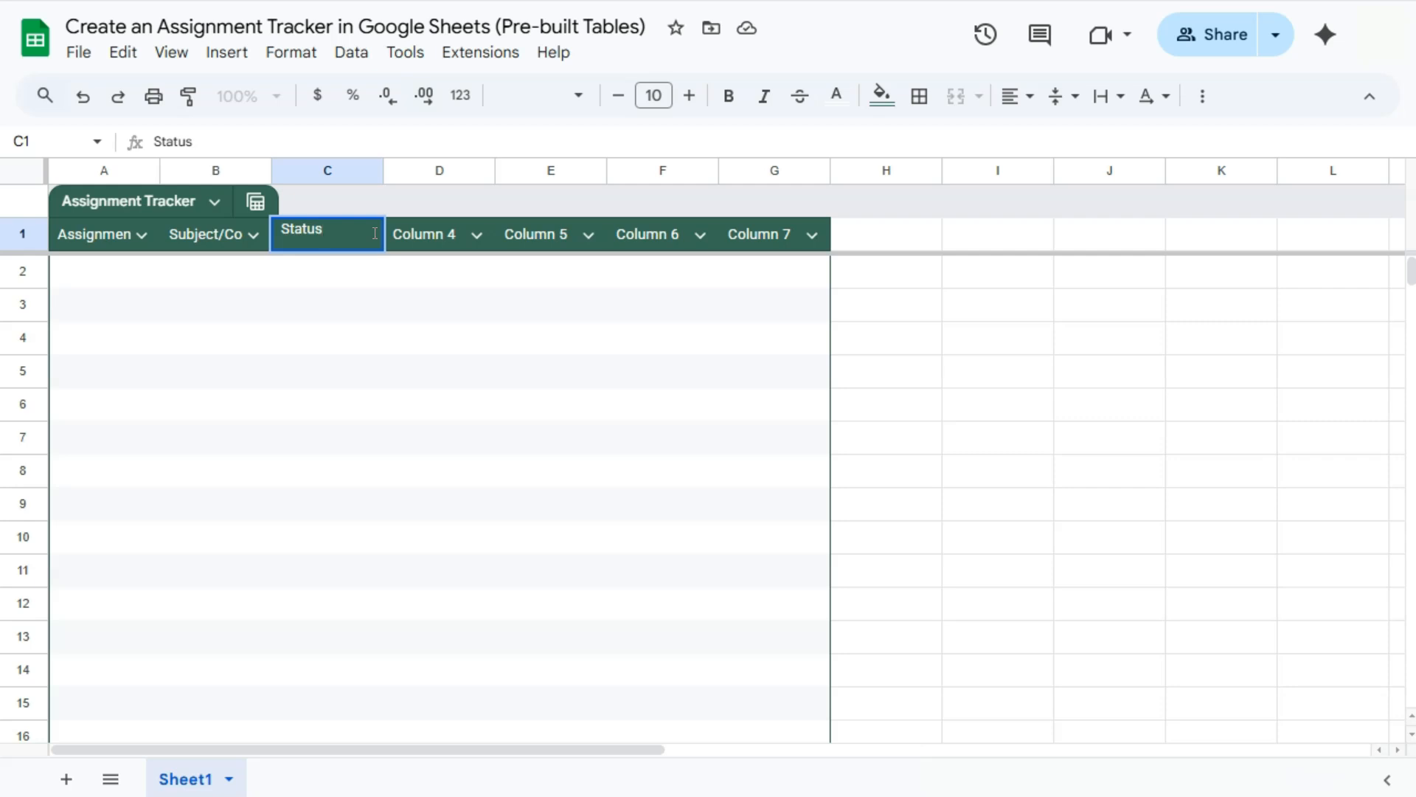
{"action": "left_click", "coordinate": [429, 236]}
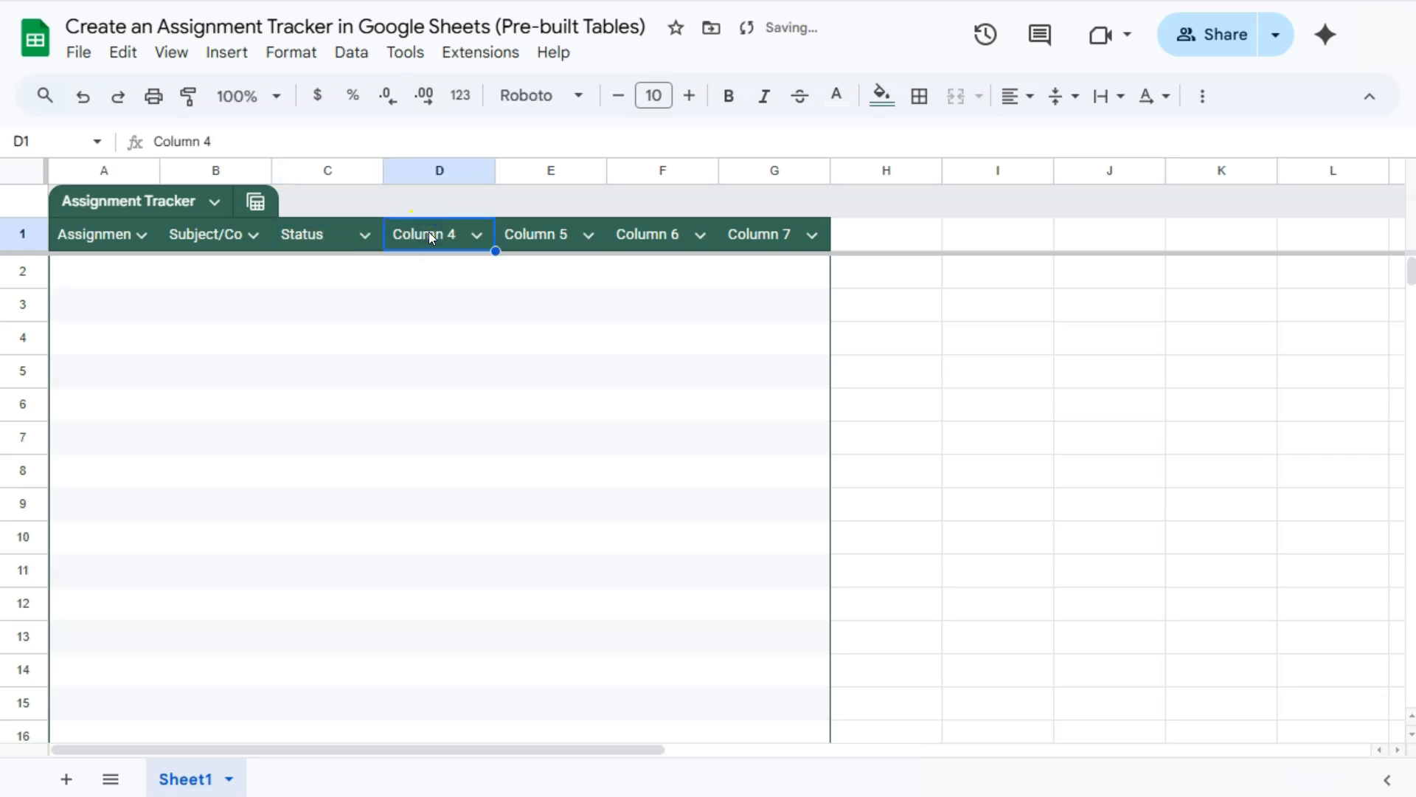
{"action": "type", "text": "Due Date"}
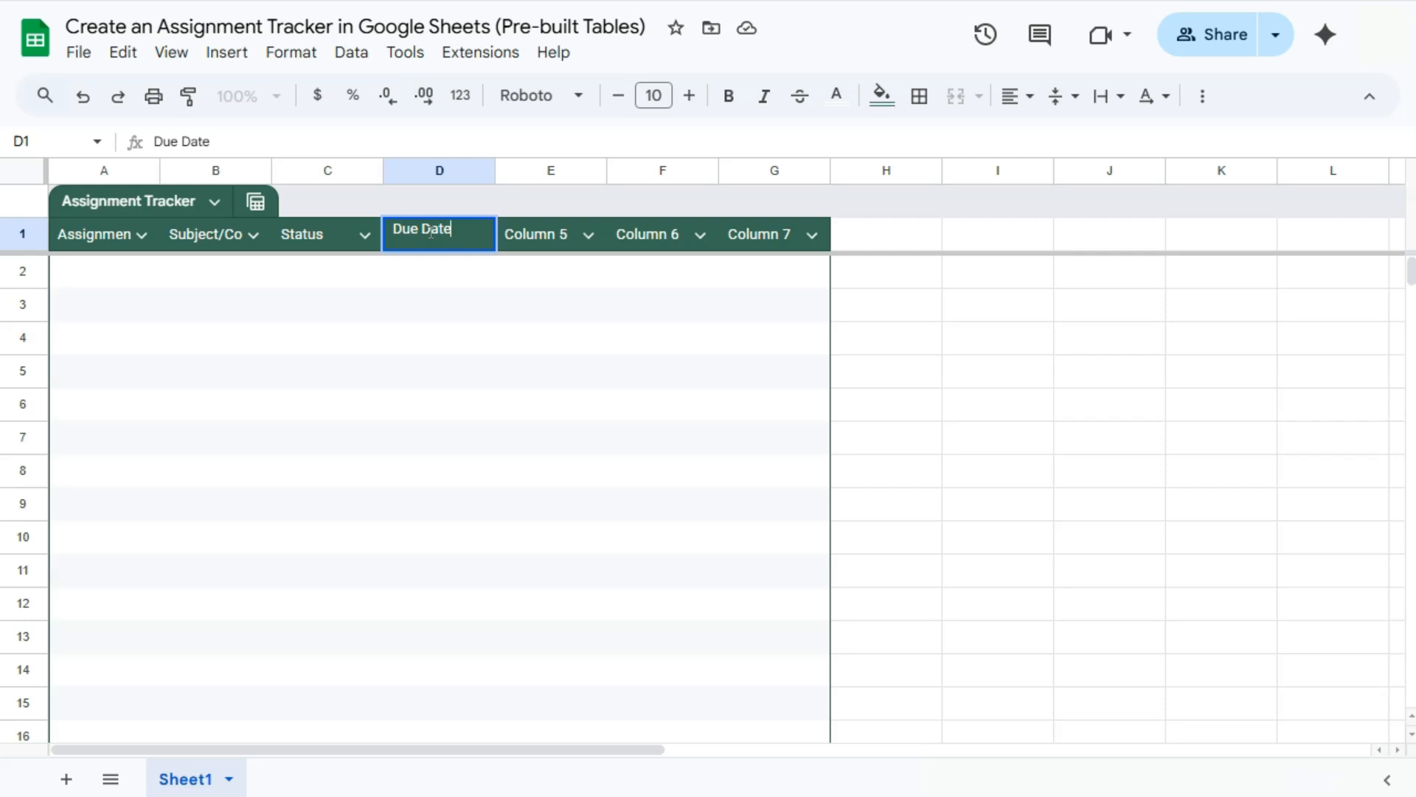
Step: Rename the fifth column header as Priority Level
{"action": "left_click", "coordinate": [538, 238]}
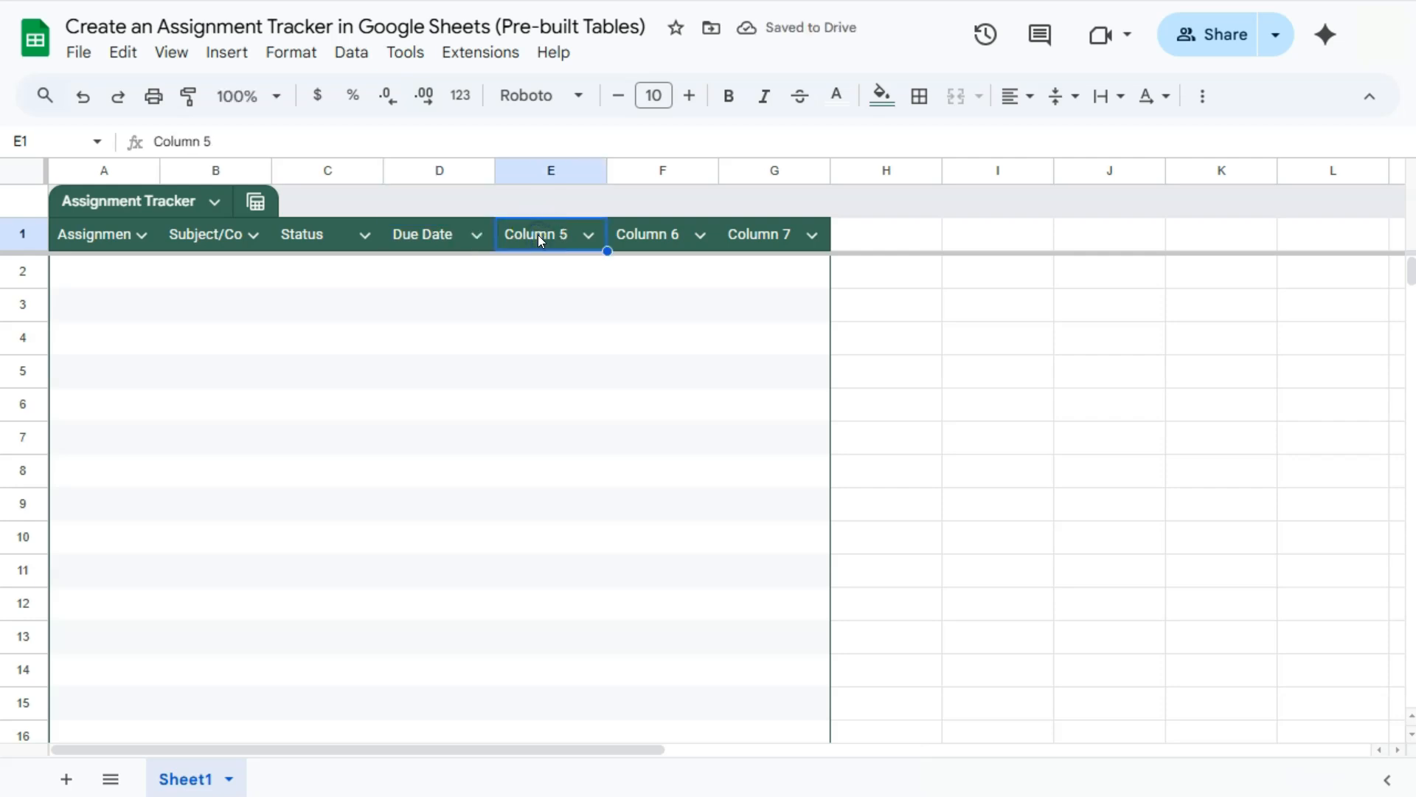
{"action": "type", "text": "pri"}
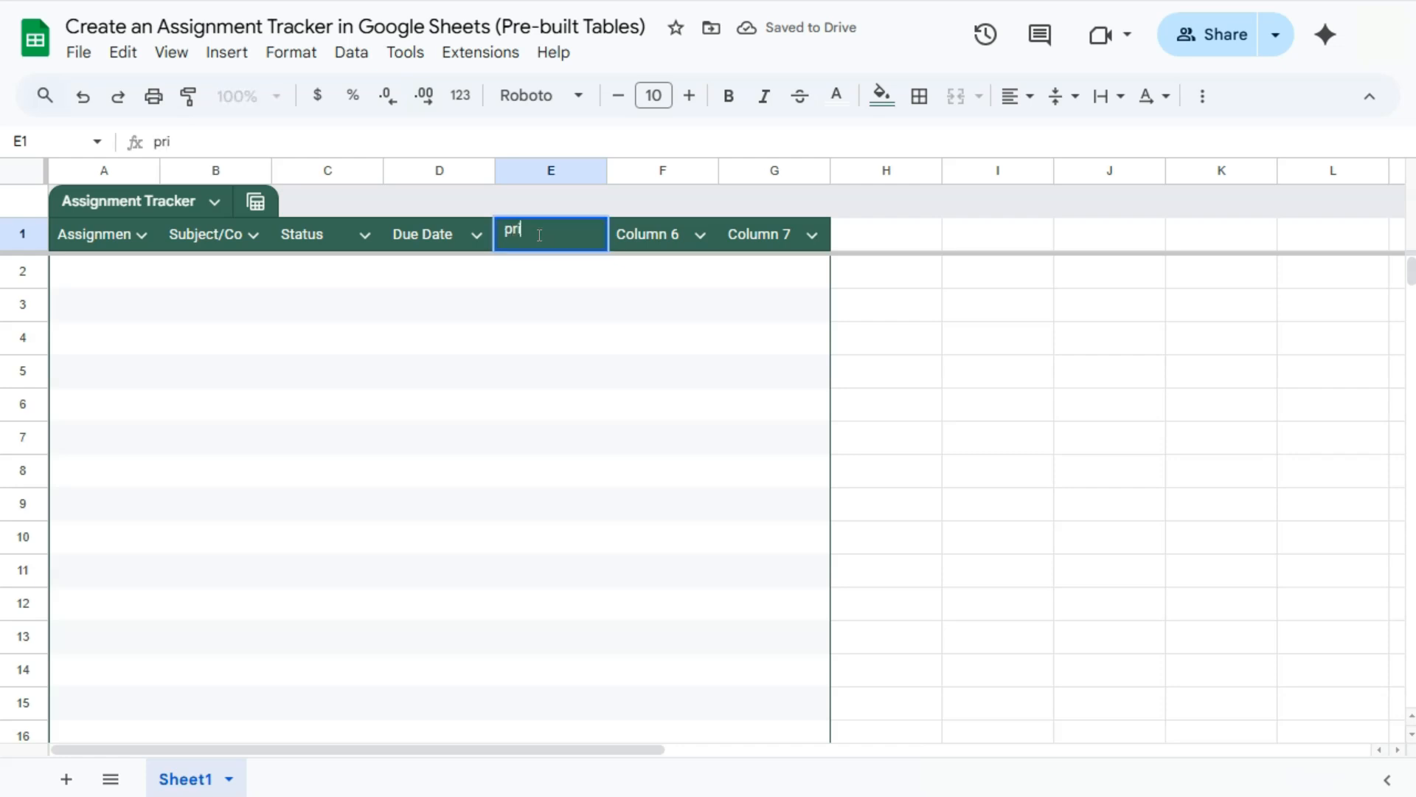
{"action": "type", "text": "ority Level"}
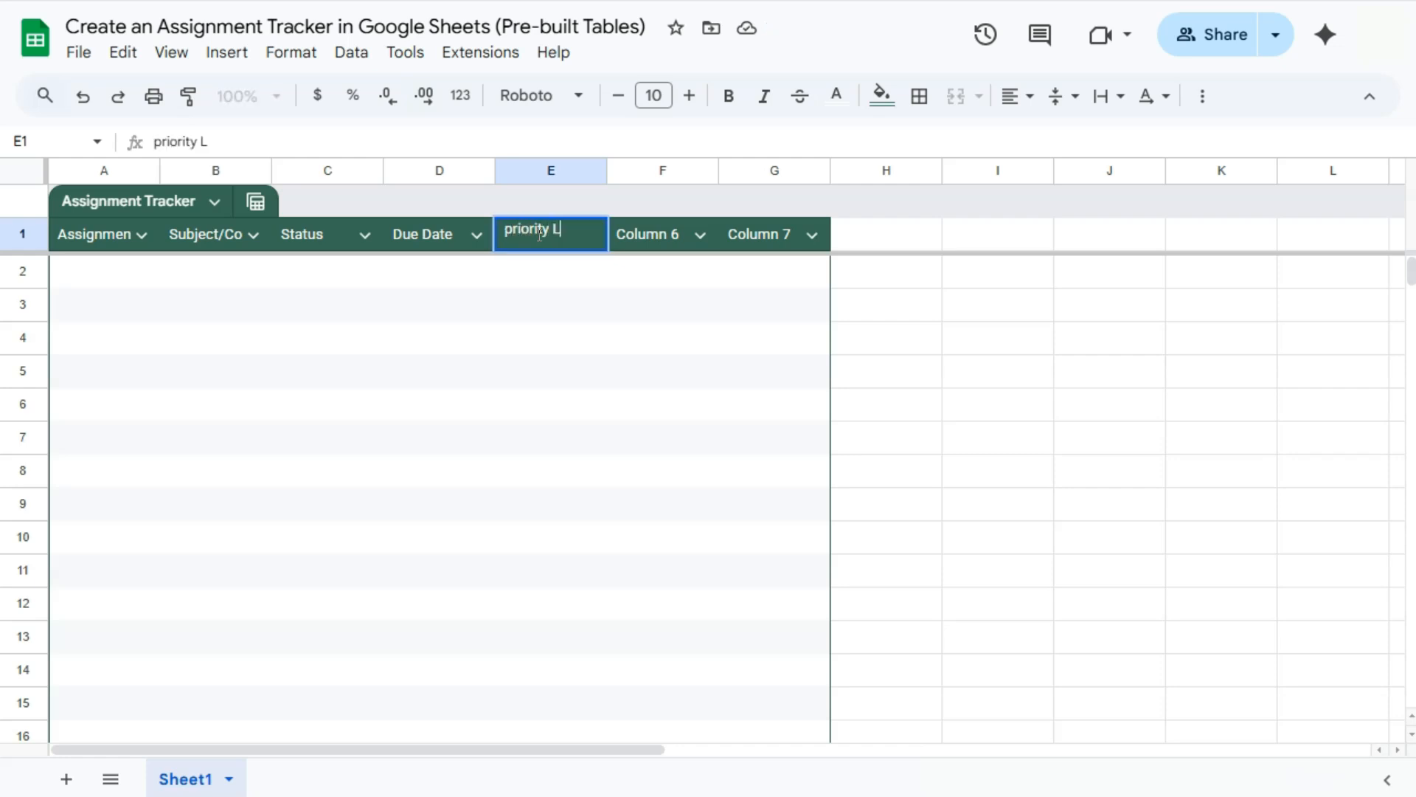
{"action": "left_click", "coordinate": [591, 245]}
Step: Replace the Column 6 header with Type
{"action": "left_click", "coordinate": [660, 235]}
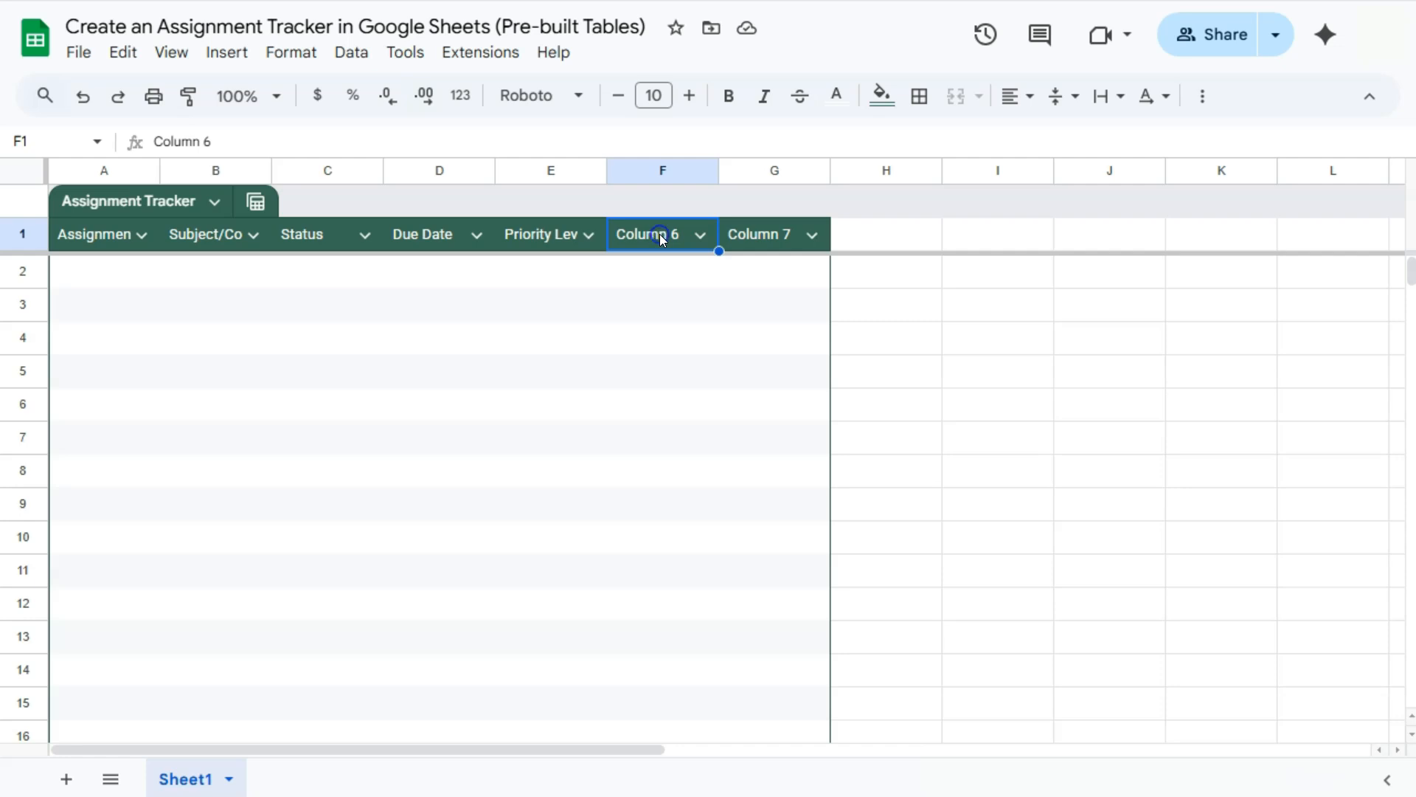
{"action": "double_click", "coordinate": [659, 234]}
{"action": "key", "text": "BackSpace"}
{"action": "key", "text": "BackSpace"}
{"action": "key", "text": "BackSpace"}
{"action": "key", "text": "BackSpace"}
{"action": "key", "text": "BackSpace"}
{"action": "key", "text": "BackSpace"}
{"action": "key", "text": "BackSpace"}
{"action": "key", "text": "BackSpace"}
{"action": "type", "text": "Type"}
{"action": "key", "text": "Return"}
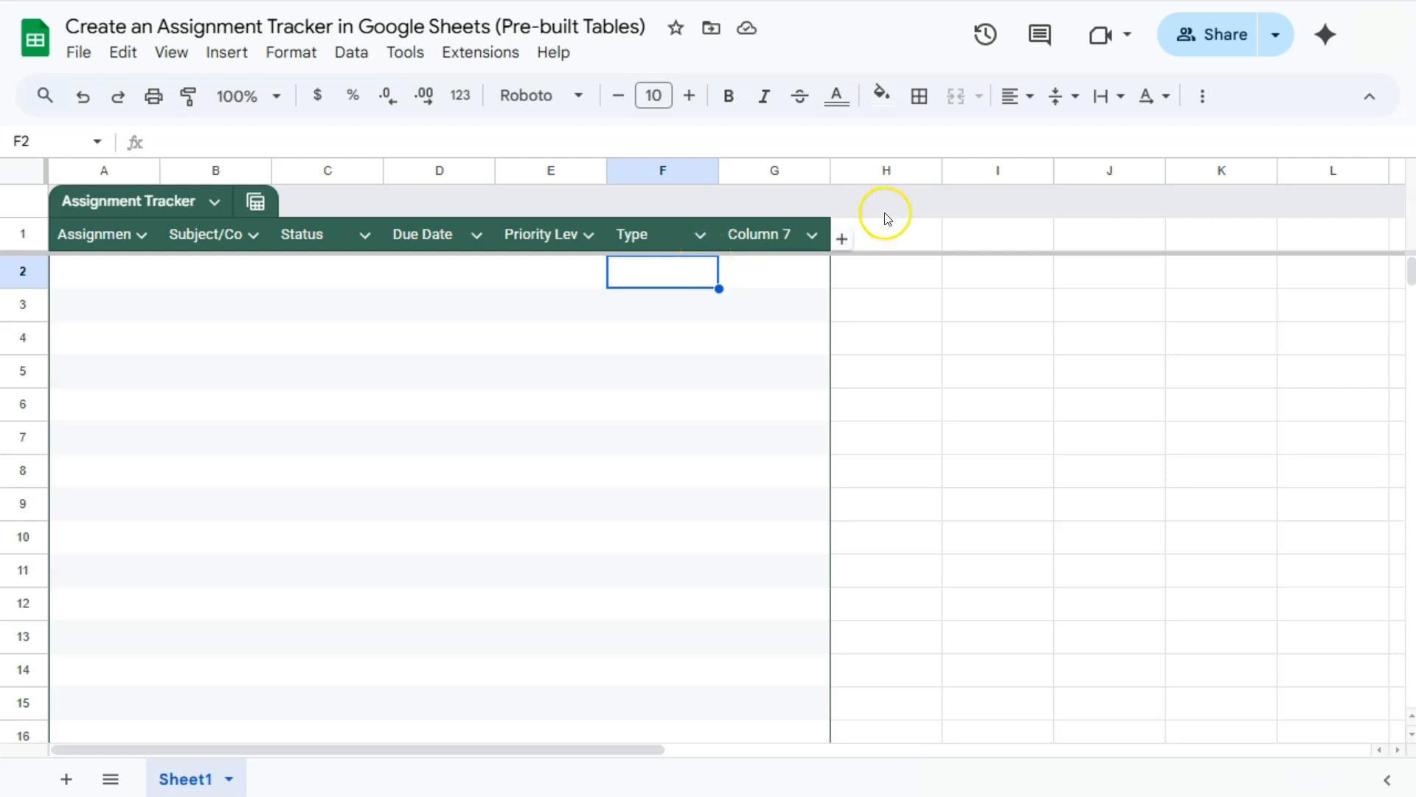
Step: Replace the Column 7 header with Notes
{"action": "double_click", "coordinate": [760, 231]}
{"action": "left_click_drag", "start_coordinate": [791, 236], "coordinate": [729, 231]}
{"action": "type", "text": "Notes"}
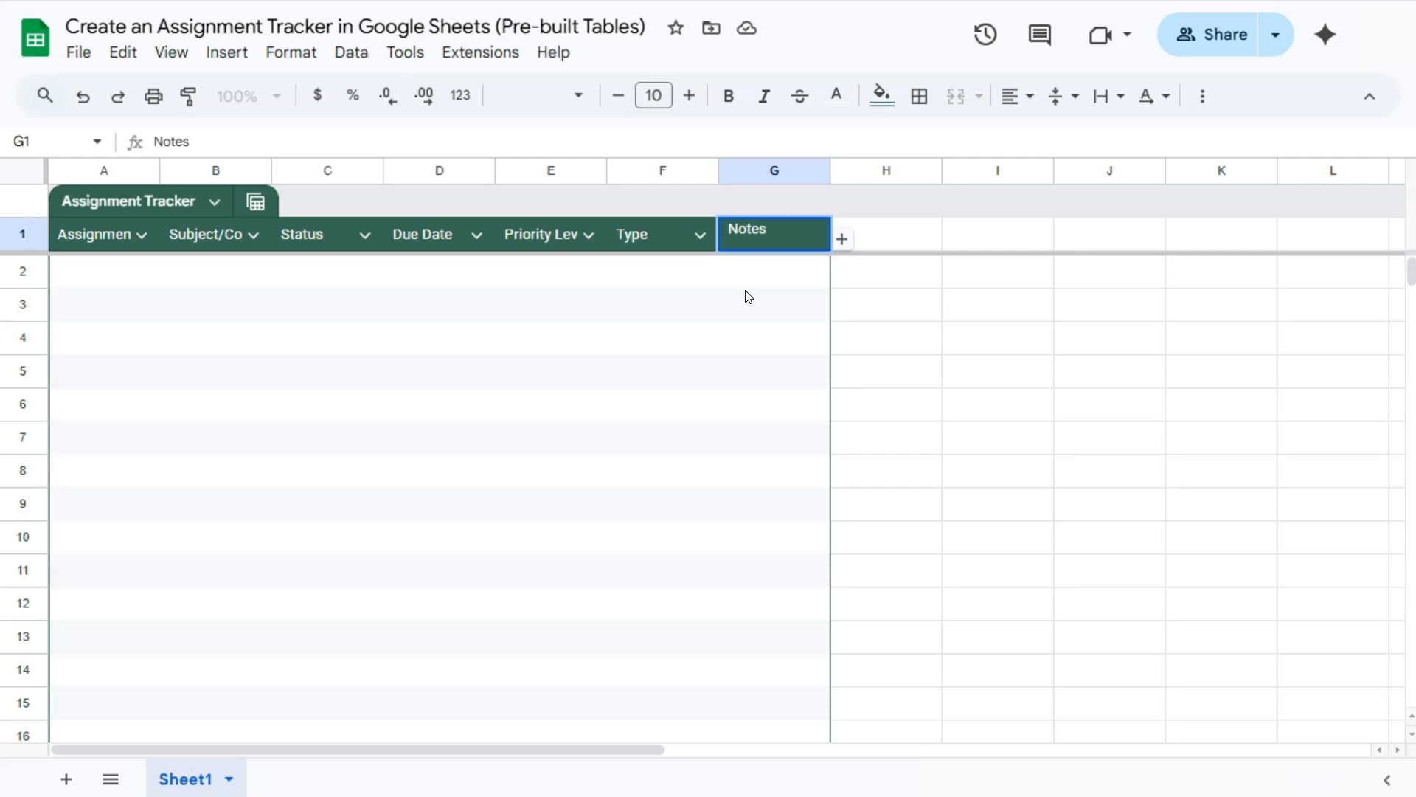
{"action": "key", "text": "Return"}
Step: Widen columns A to G so every header fits in full, making Subject/Course and Notes the widest
{"action": "left_click", "coordinate": [327, 471]}
{"action": "left_click_drag", "start_coordinate": [157, 171], "coordinate": [237, 171]}
{"action": "left_click_drag", "start_coordinate": [348, 174], "coordinate": [474, 172]}
{"action": "left_click_drag", "start_coordinate": [587, 171], "coordinate": [651, 171]}
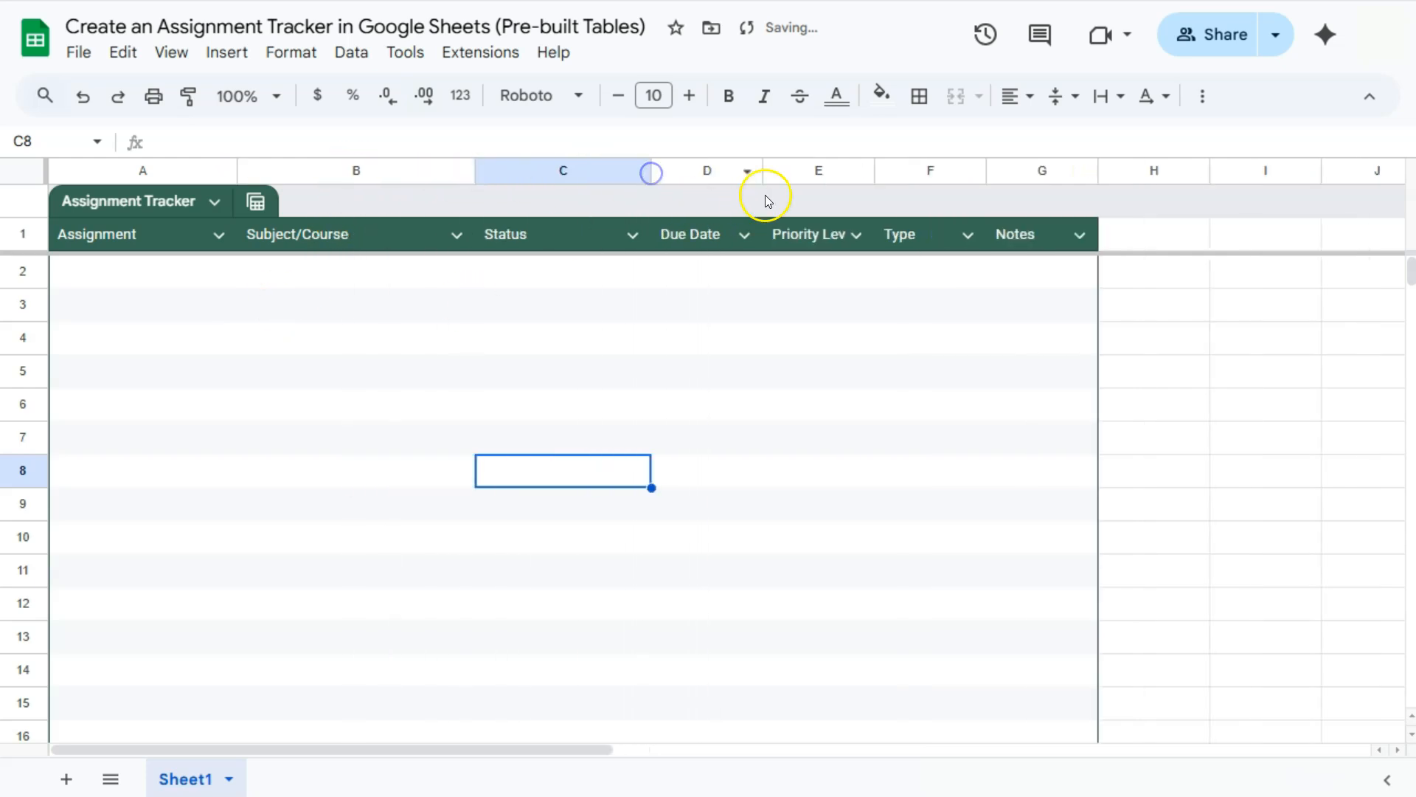
{"action": "left_click_drag", "start_coordinate": [763, 171], "coordinate": [806, 170]}
{"action": "left_click_drag", "start_coordinate": [917, 171], "coordinate": [930, 171]}
{"action": "left_click_drag", "start_coordinate": [1041, 172], "coordinate": [1061, 172]}
{"action": "left_click_drag", "start_coordinate": [1174, 173], "coordinate": [1315, 180]}
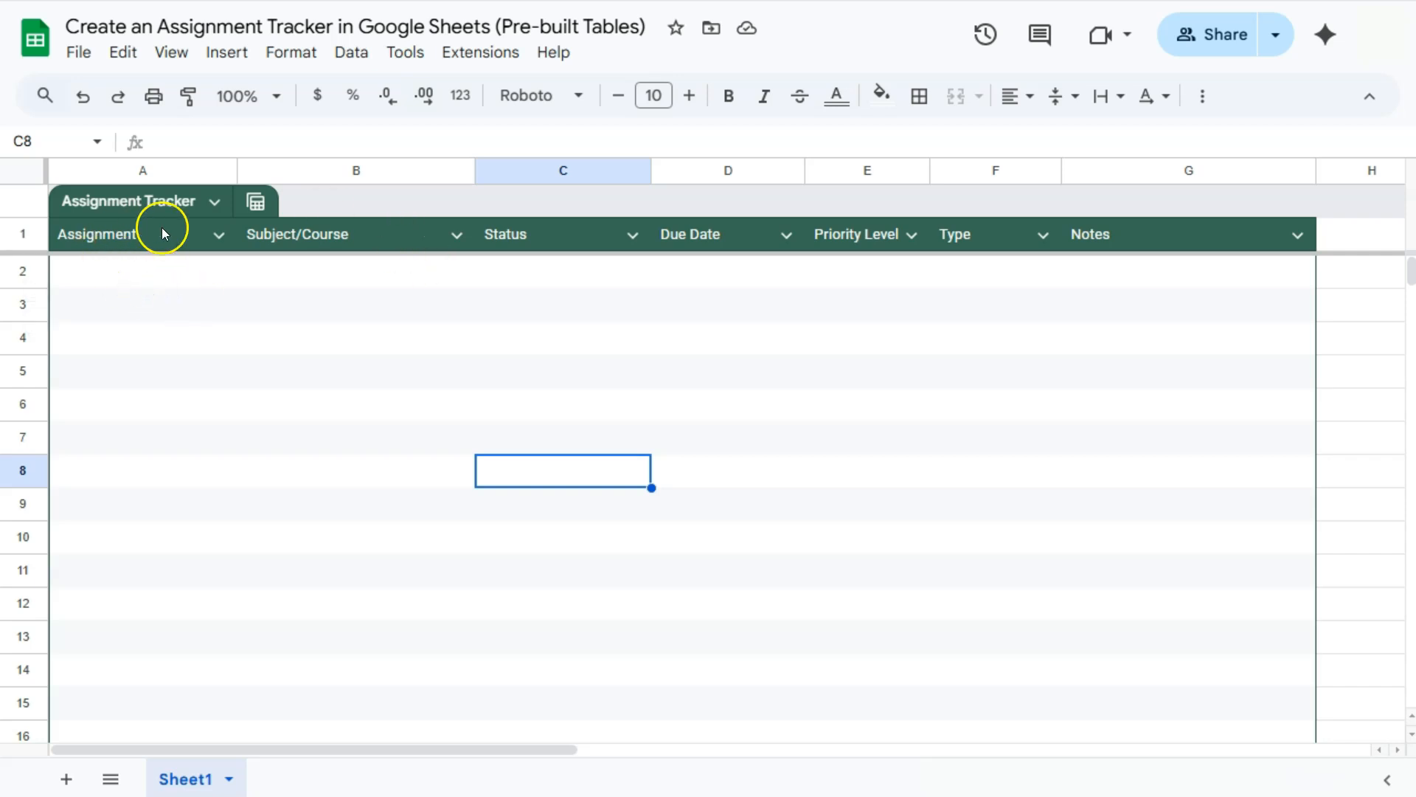
Step: Set the column type of the Assignment column to Text
{"action": "left_click", "coordinate": [218, 235]}
{"action": "left_click", "coordinate": [280, 277]}
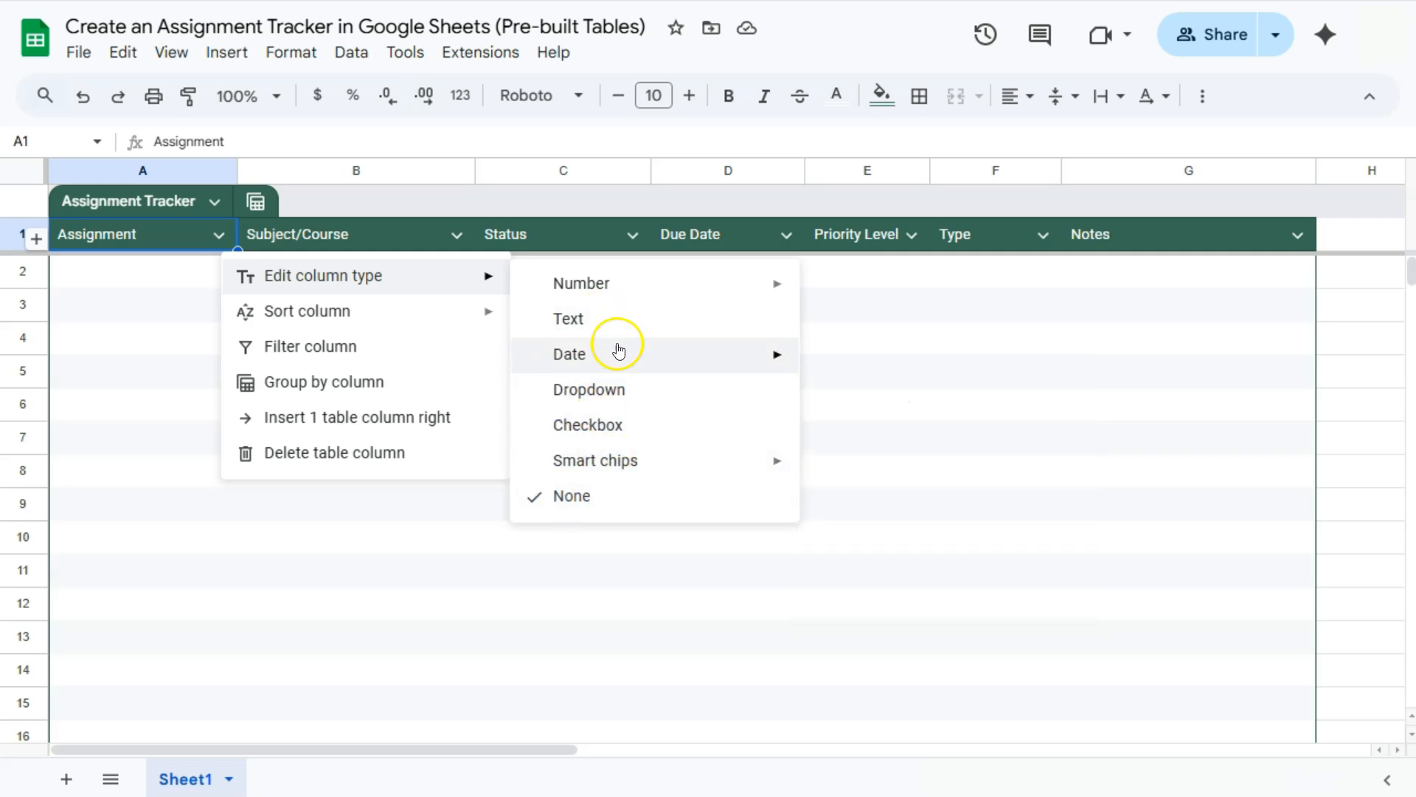
{"action": "left_click", "coordinate": [571, 319]}
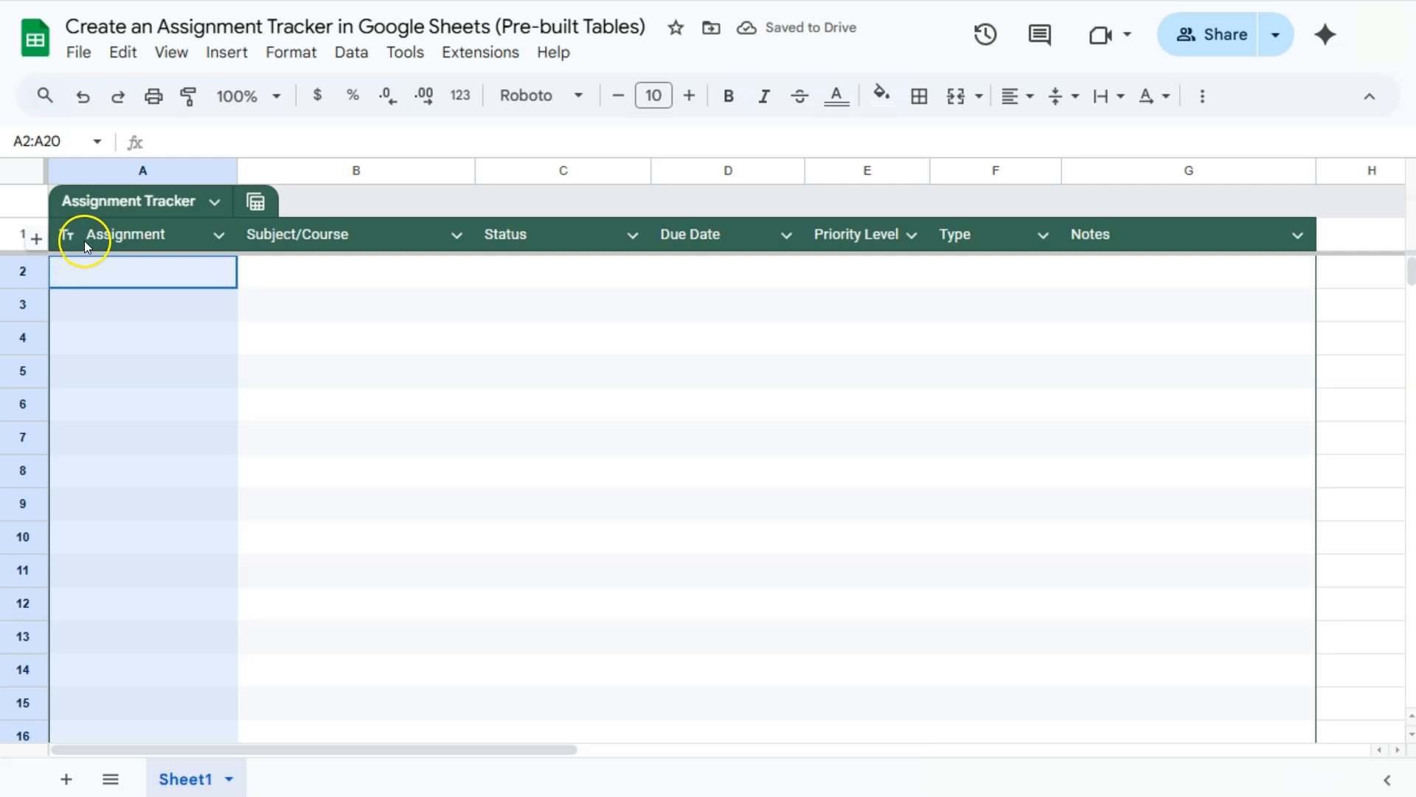
Step: Set the column type of the Subject/Course column to Dropdown and check the dropdown cells down to the table's last row
{"action": "left_click", "coordinate": [333, 278]}
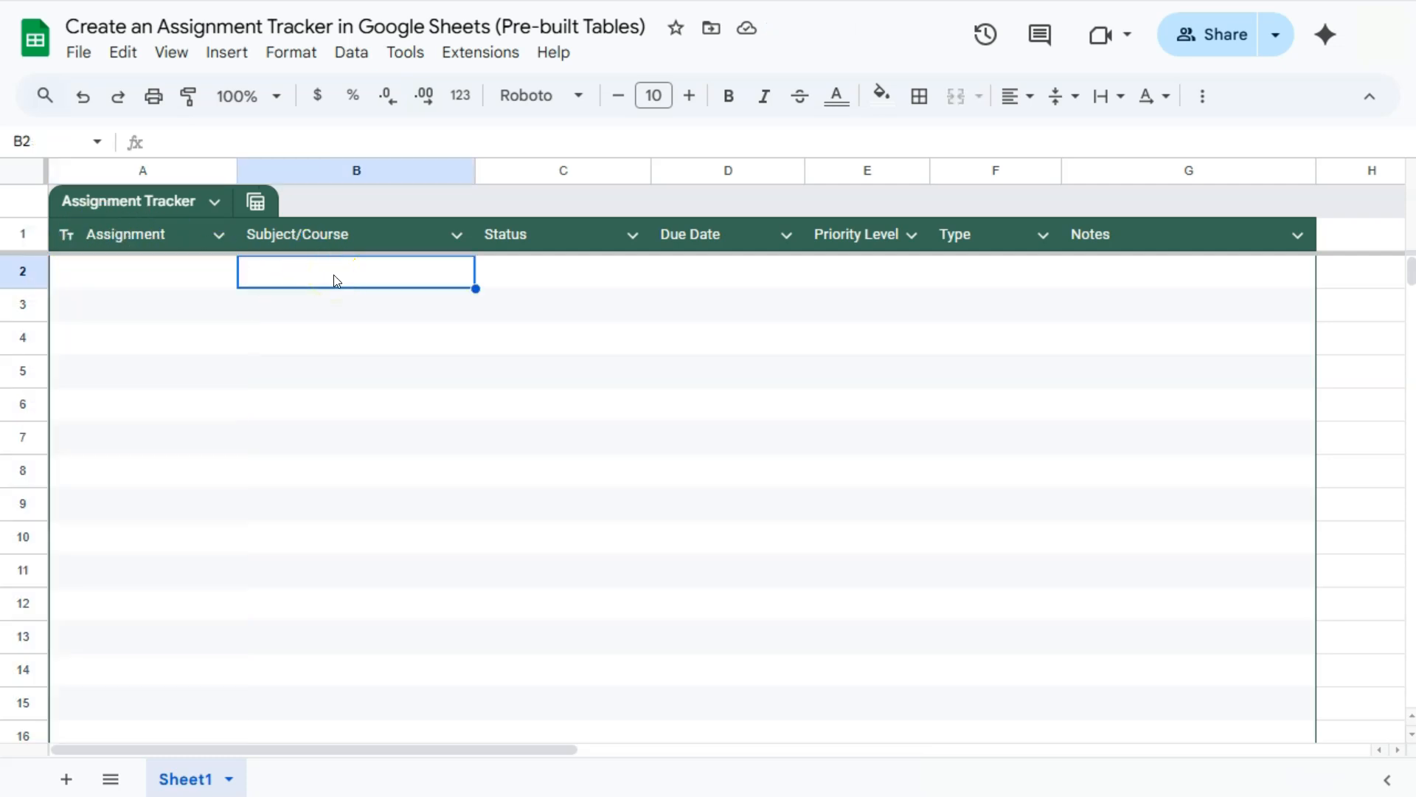
{"action": "left_click", "coordinate": [443, 286]}
{"action": "left_click", "coordinate": [457, 236]}
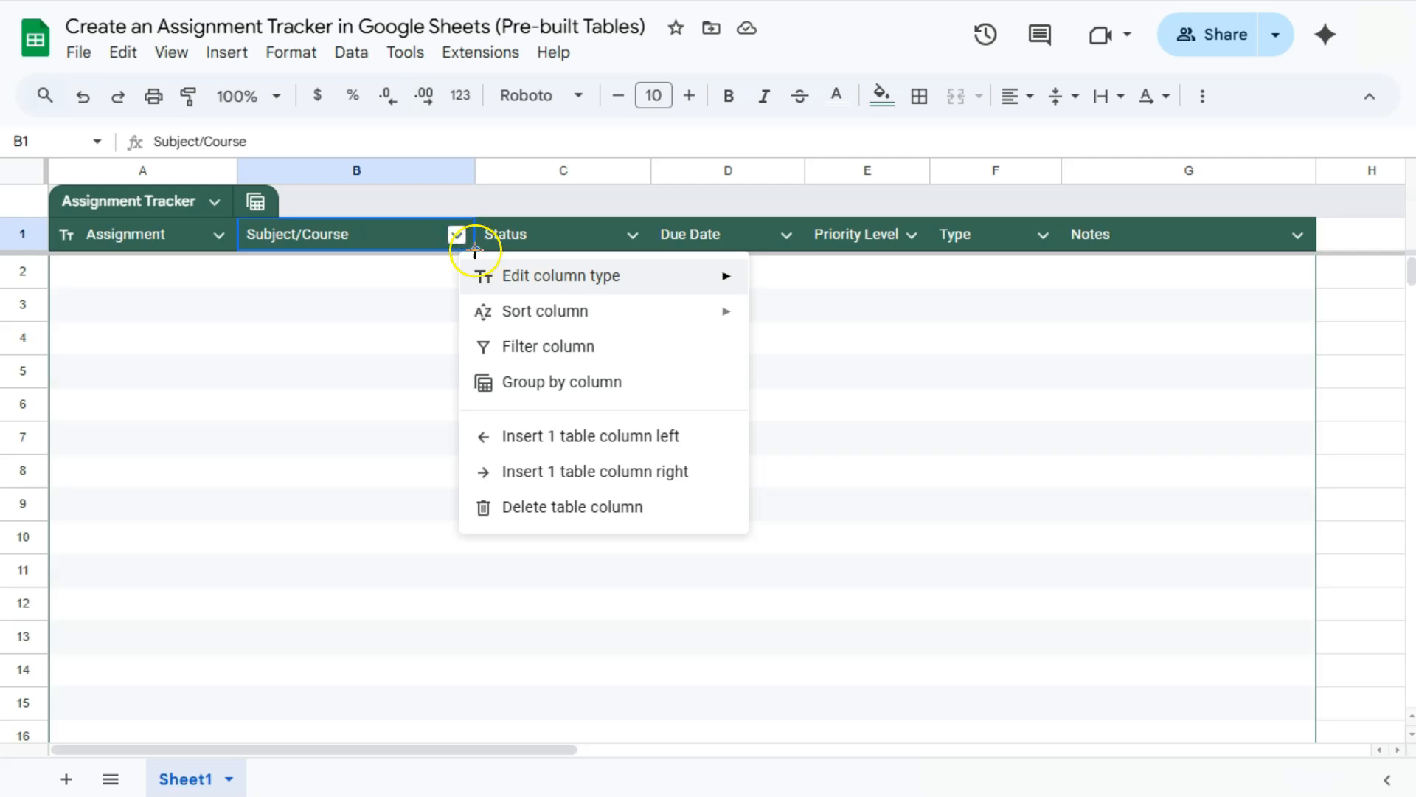
{"action": "left_click", "coordinate": [518, 277]}
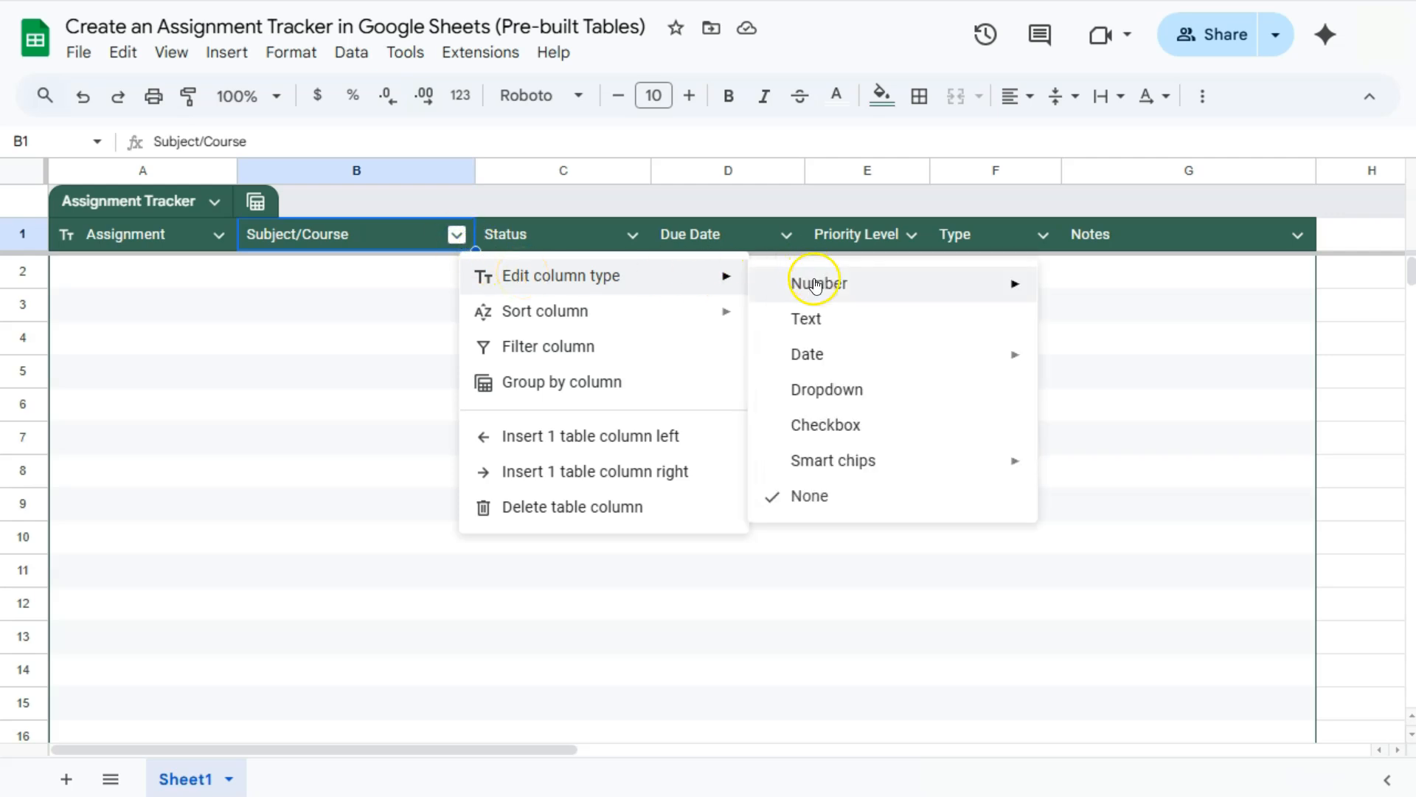
{"action": "left_click", "coordinate": [812, 394]}
{"action": "left_click", "coordinate": [811, 391]}
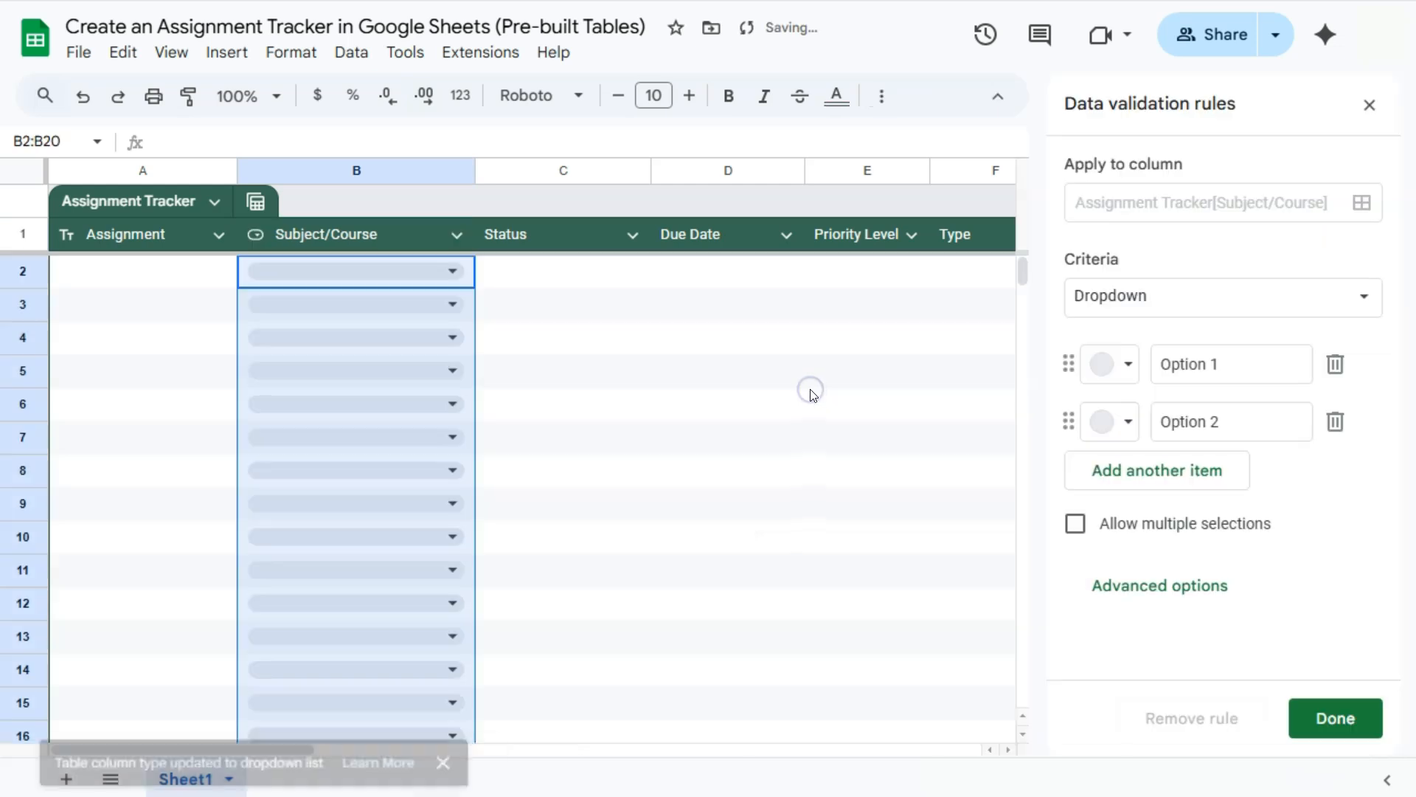
{"action": "scroll", "coordinate": [348, 443], "scroll_direction": "down", "scroll_amount": 1}
{"action": "scroll", "coordinate": [348, 443], "scroll_direction": "down", "scroll_amount": 3}
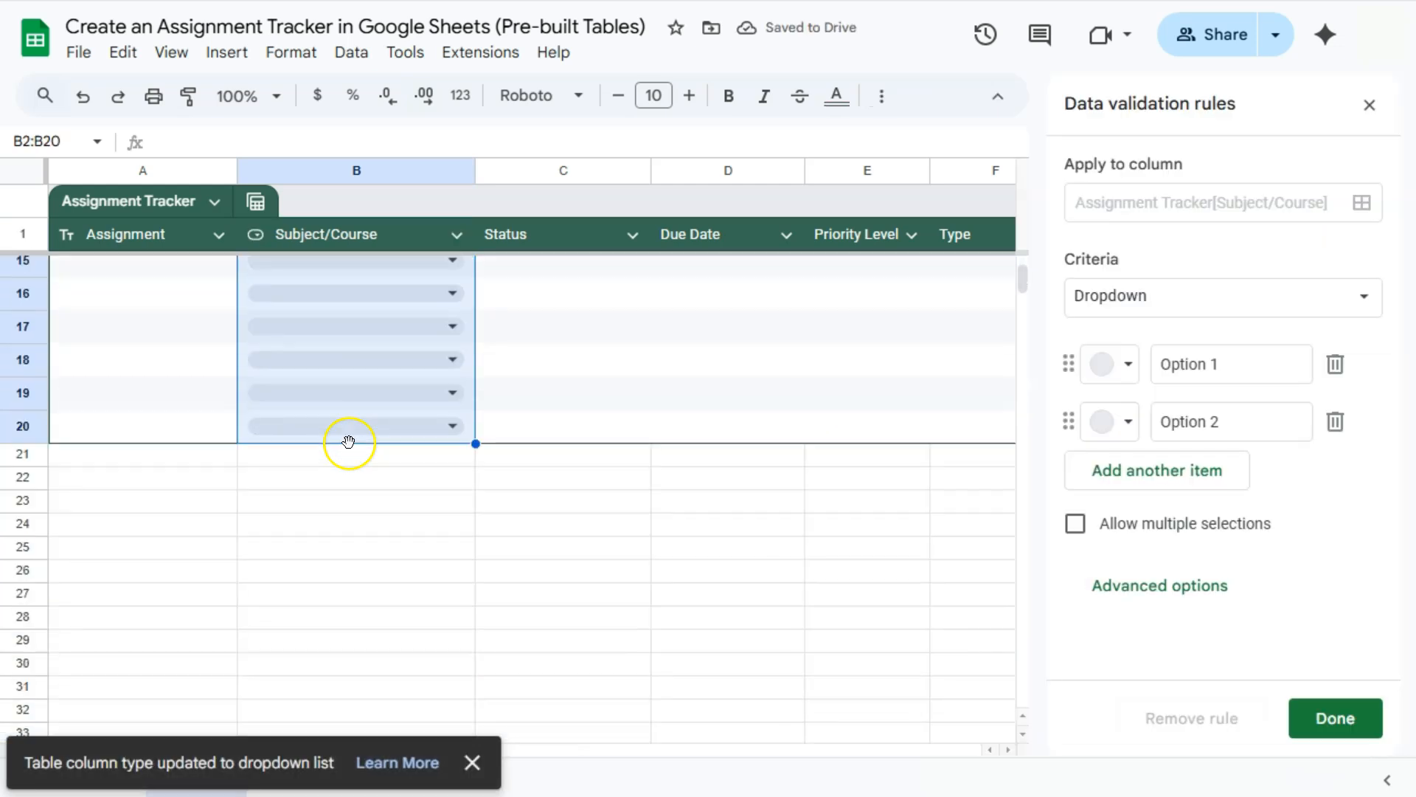
Step: Give the Subject/Course dropdown the options Principles of Marketing, Financial Accounting, Business Ethics, Microeconomics and Introduction to Management, and check the list in B2
{"action": "scroll", "coordinate": [349, 441], "scroll_direction": "up", "scroll_amount": 4}
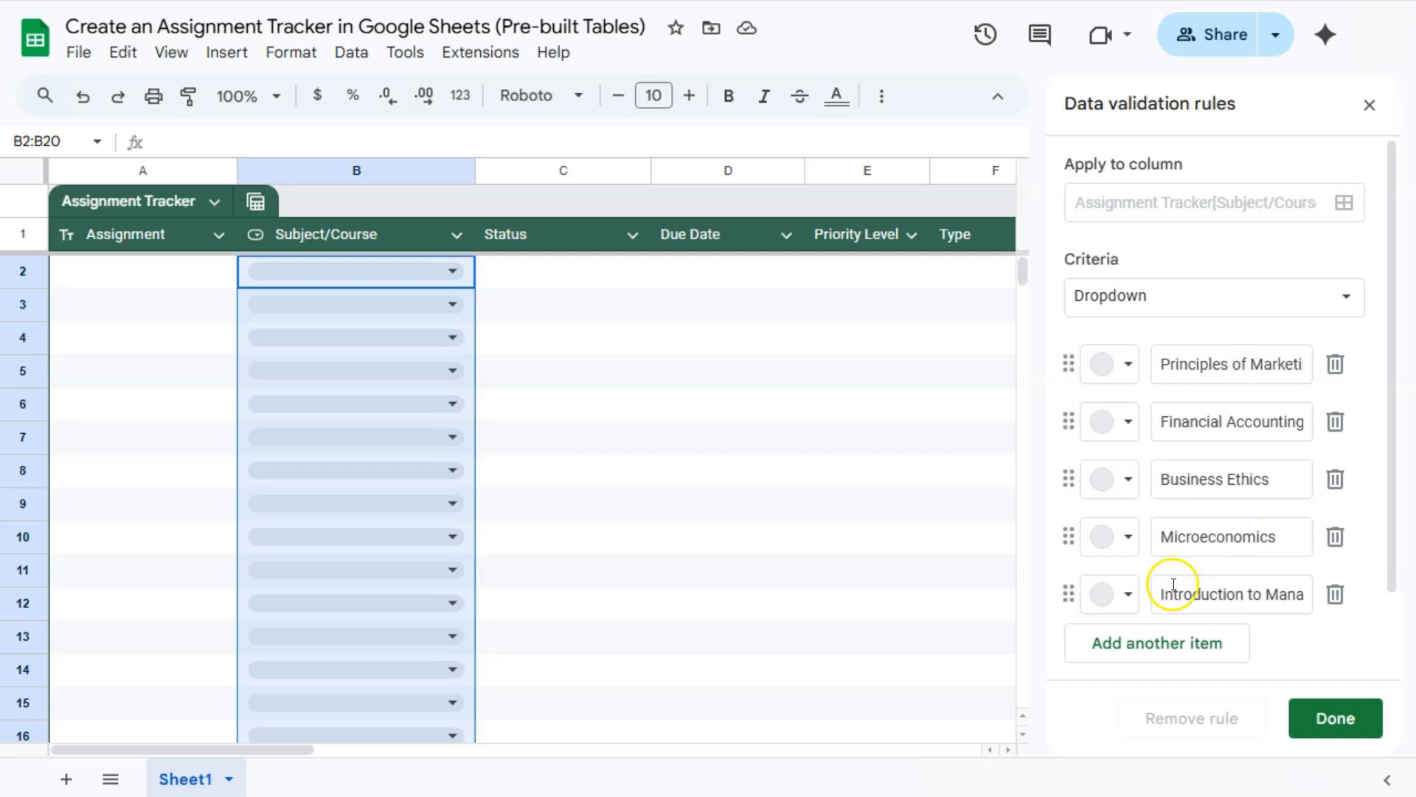
{"action": "left_click", "coordinate": [1320, 716]}
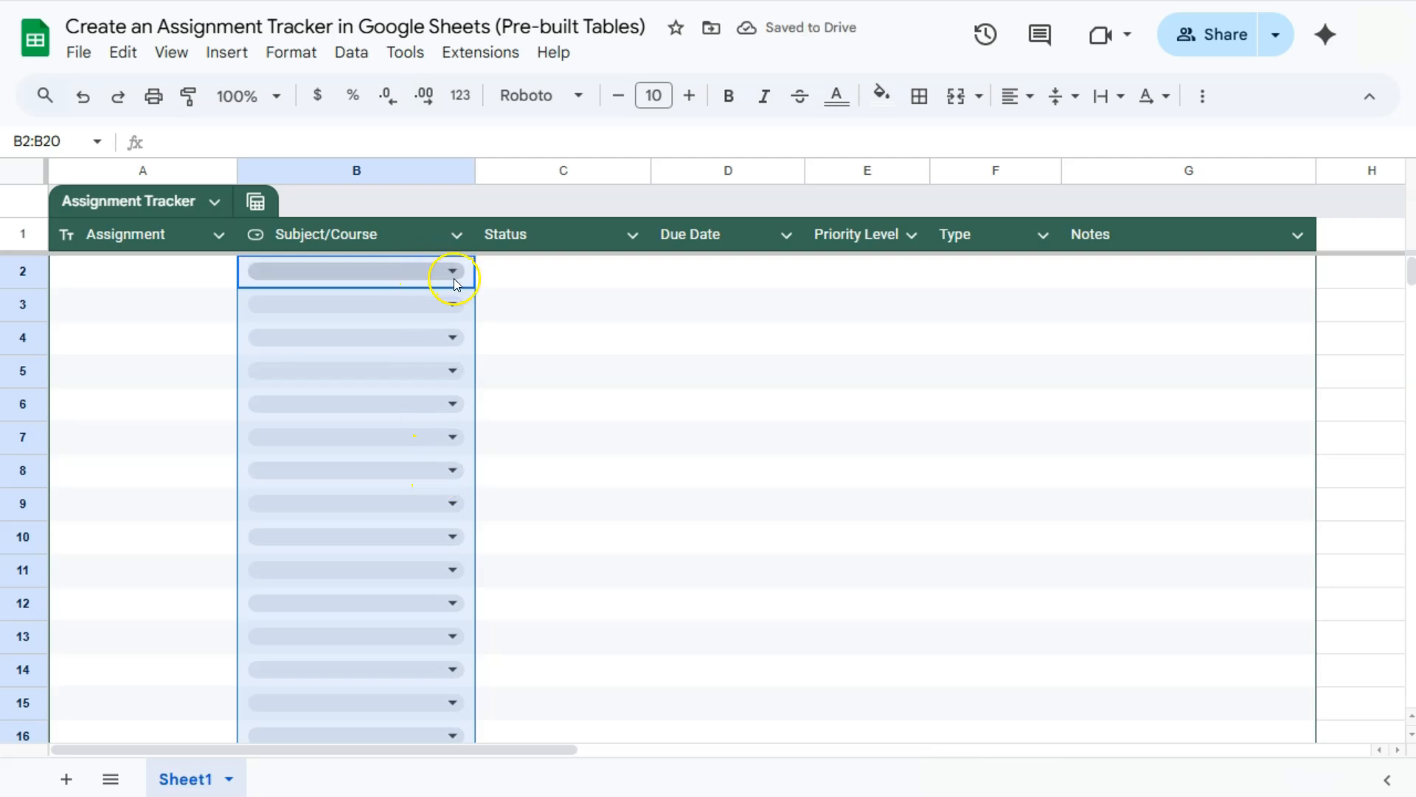
{"action": "left_click", "coordinate": [497, 273]}
{"action": "left_click", "coordinate": [453, 270]}
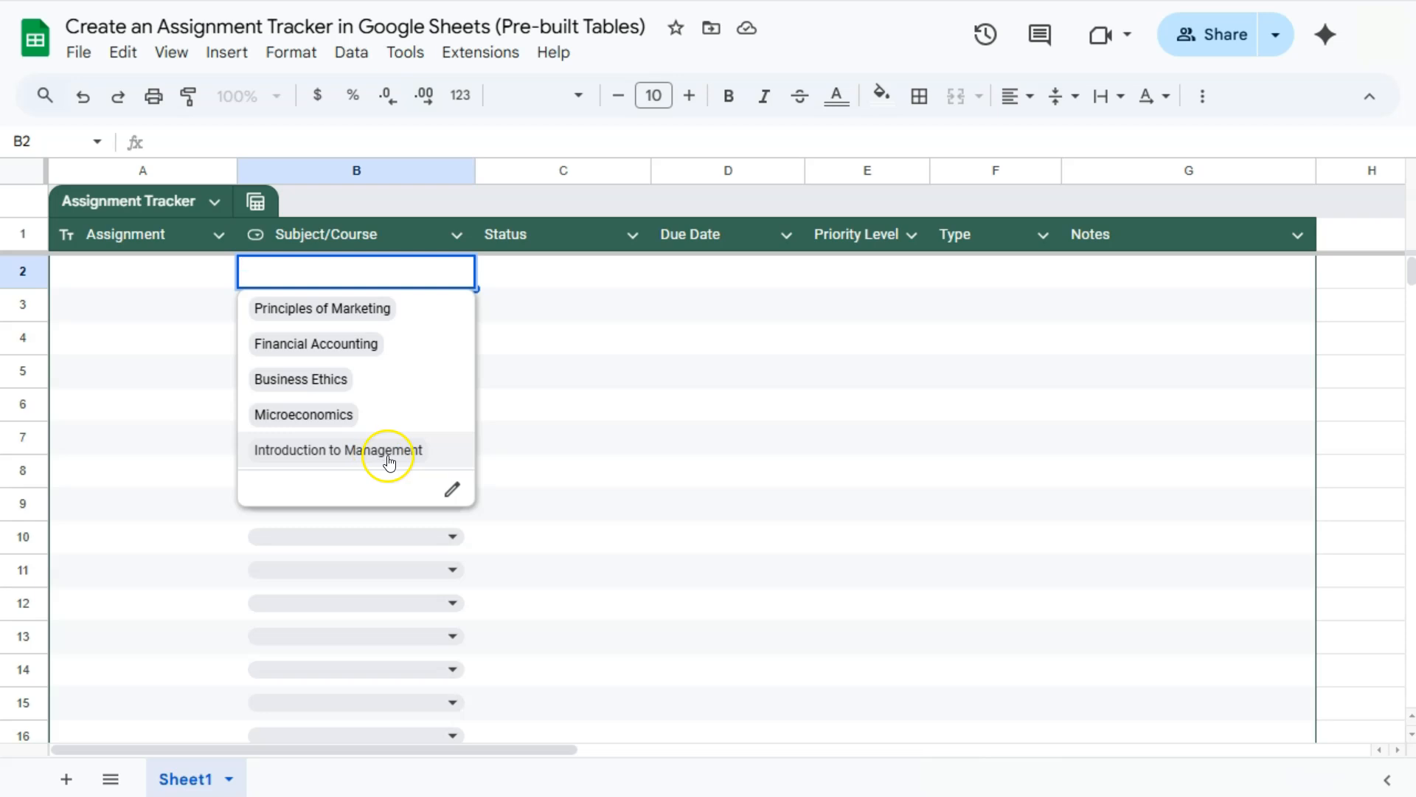
{"action": "left_click", "coordinate": [544, 274]}
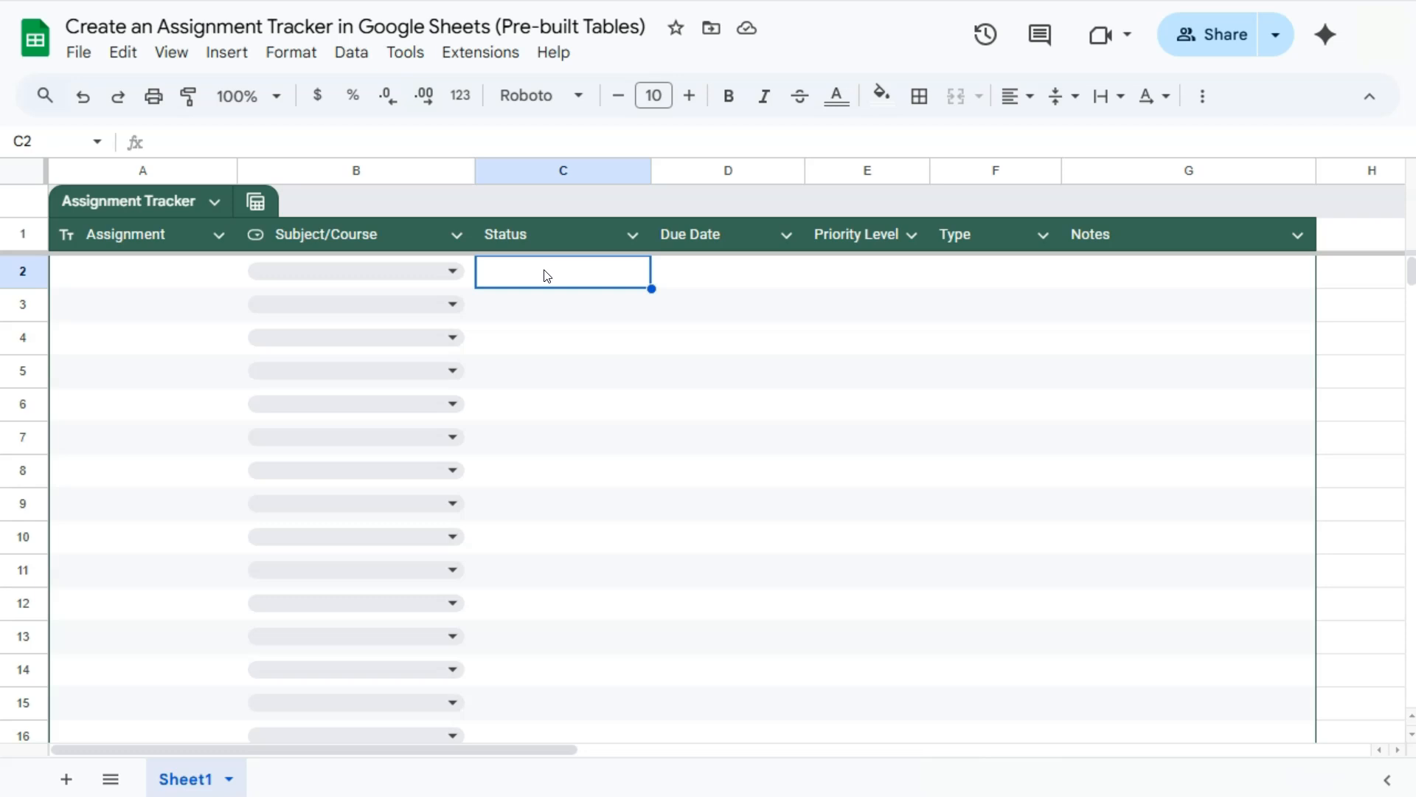
Step: Set the Status column type to Dropdown with the options Not Started, In Progress and Completed, and check the list in C2
{"action": "left_click", "coordinate": [573, 270]}
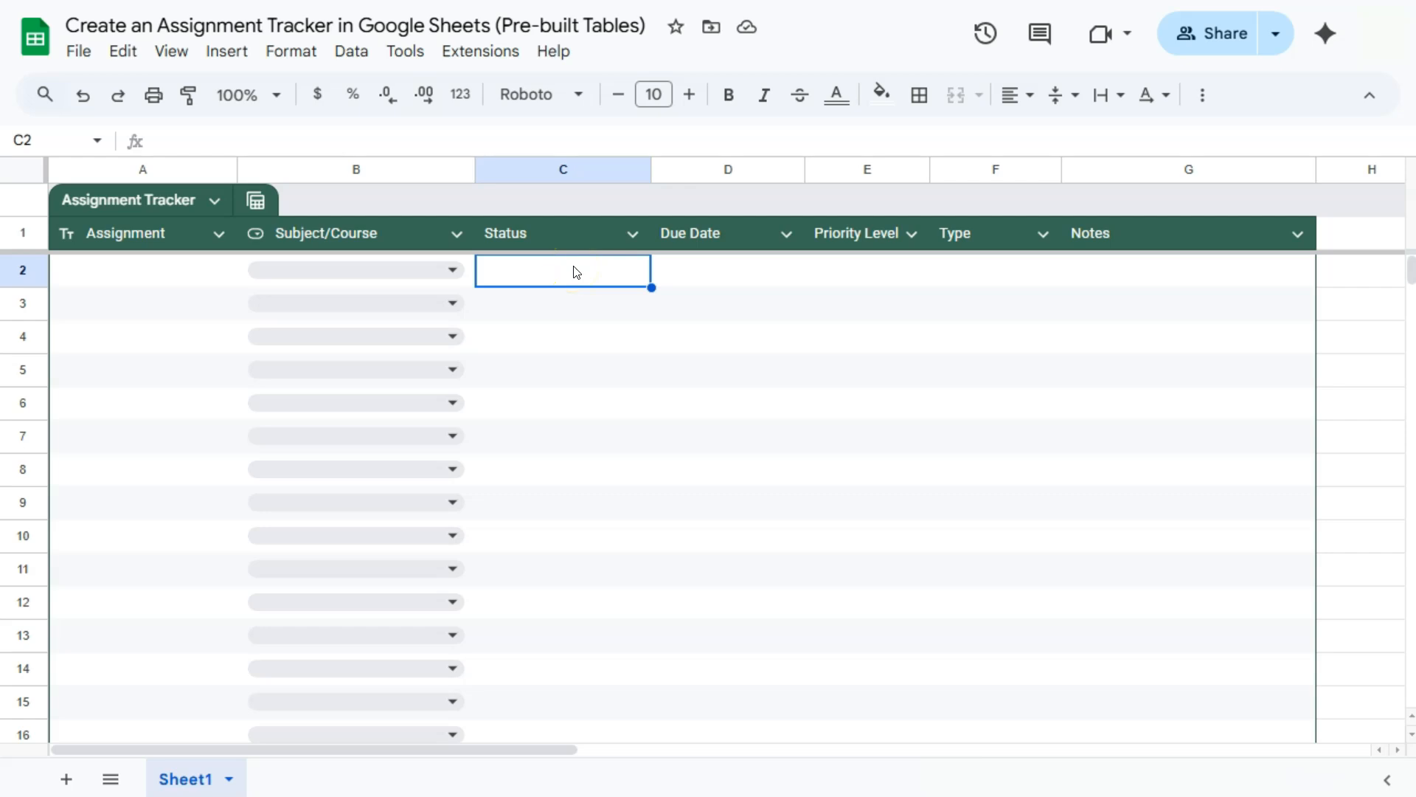
{"action": "left_click", "coordinate": [633, 234]}
{"action": "left_click", "coordinate": [704, 278]}
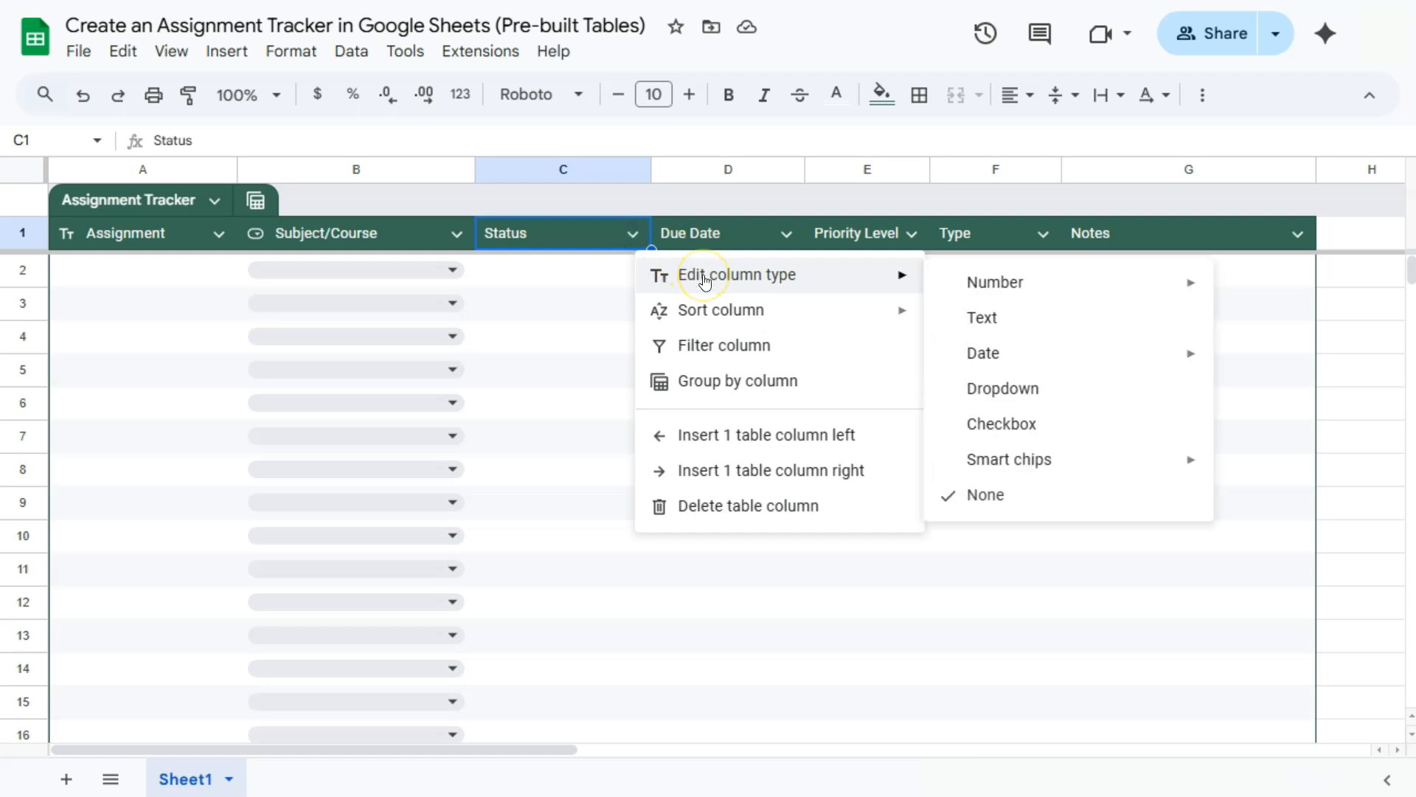
{"action": "left_click", "coordinate": [1013, 391]}
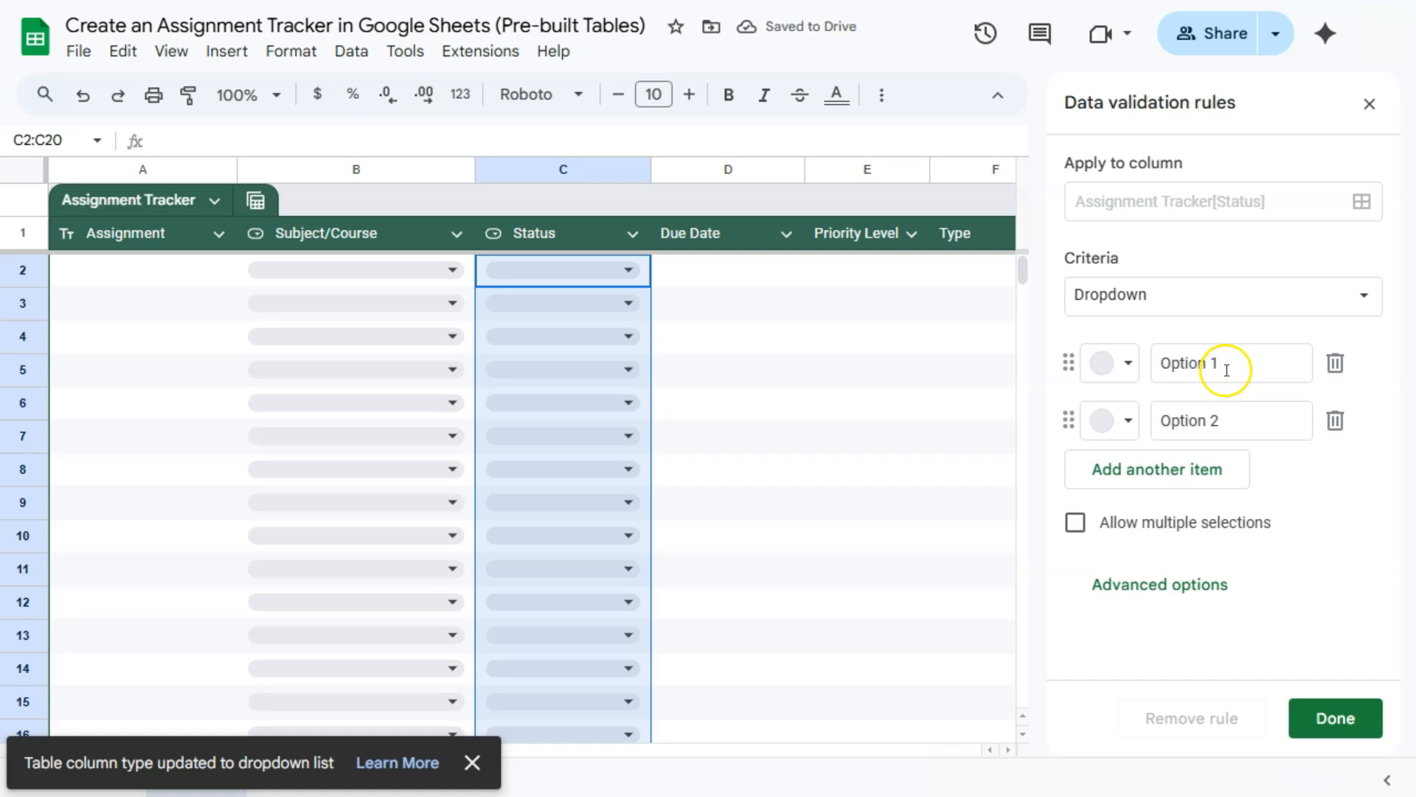
{"action": "left_click", "coordinate": [1227, 370]}
{"action": "type", "text": "Not Started In Progress Completed"}
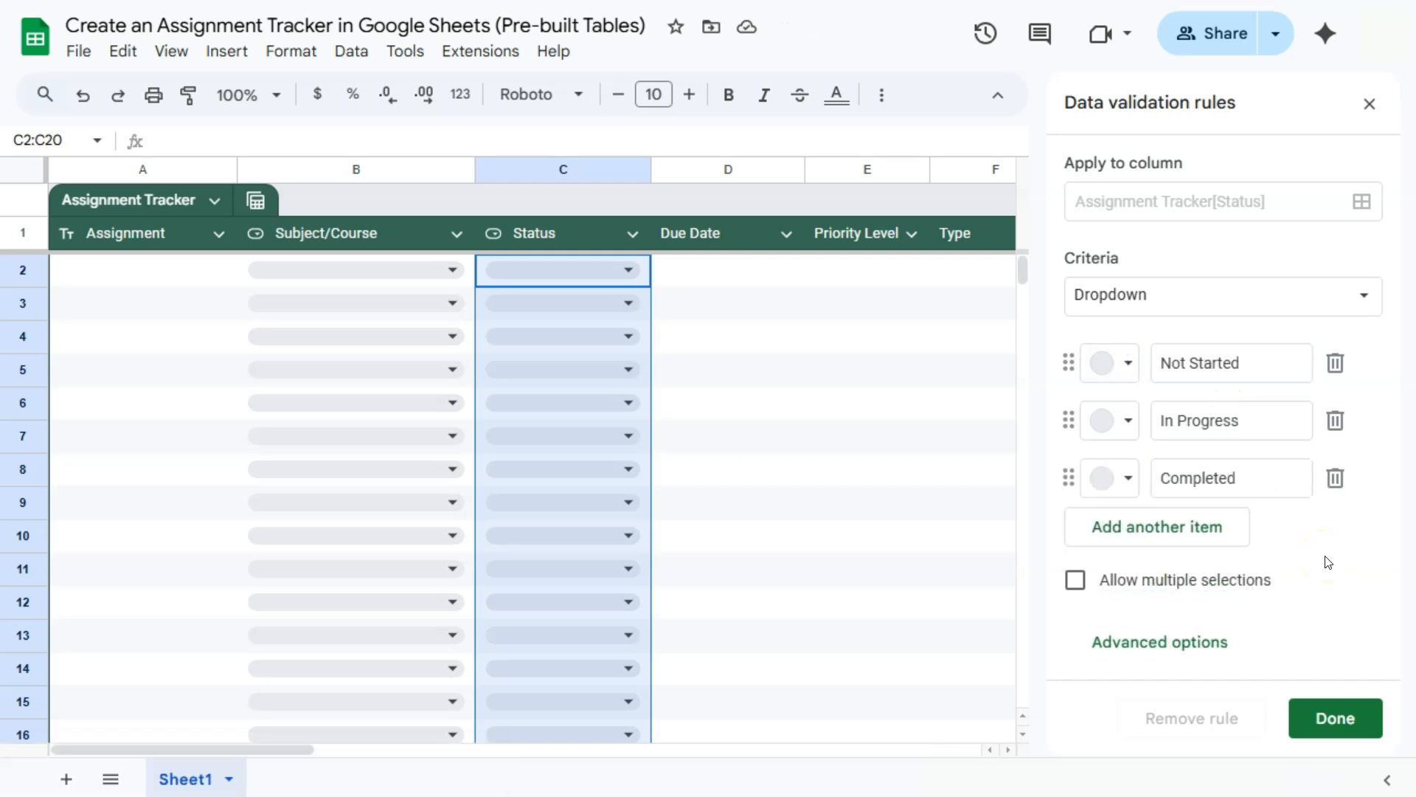
{"action": "left_click", "coordinate": [1343, 713]}
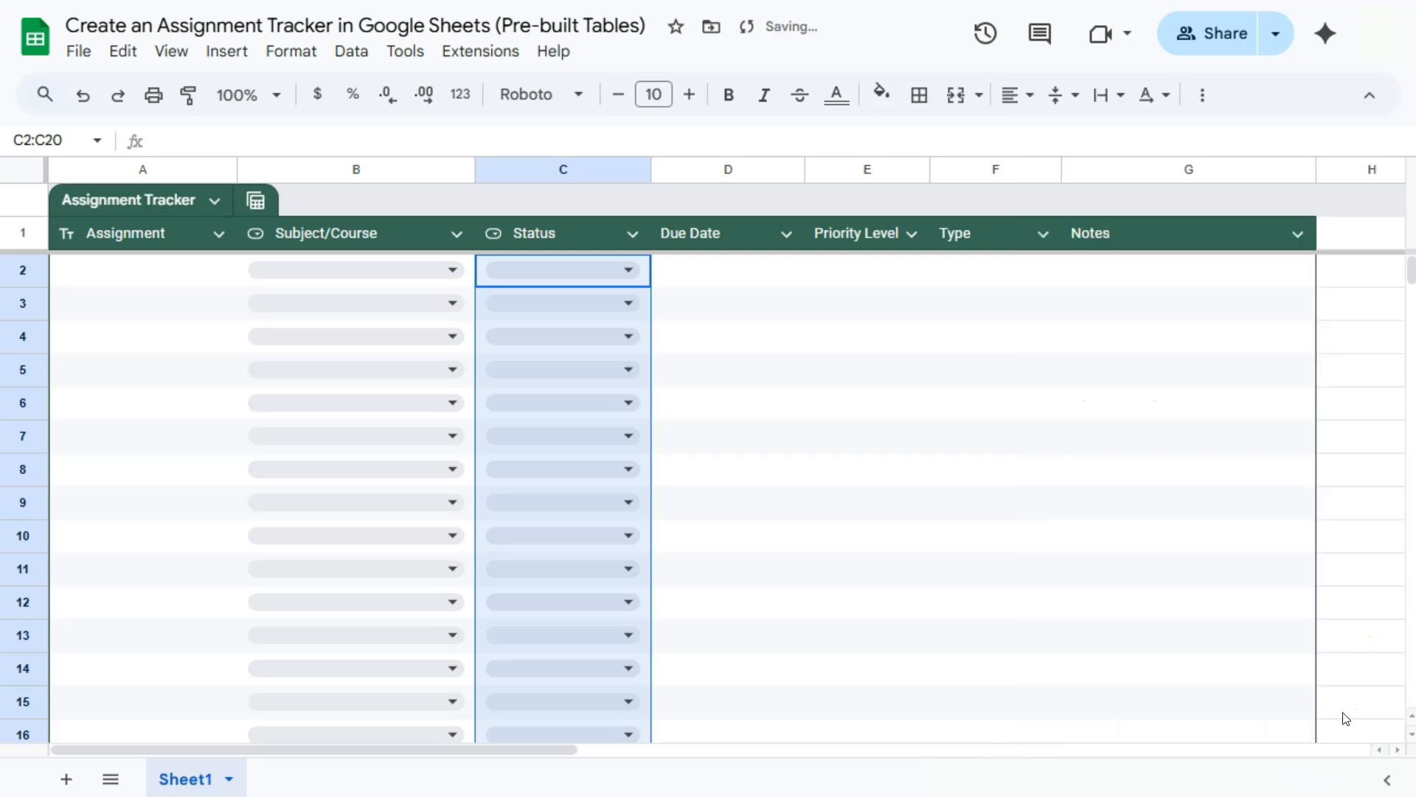
{"action": "left_click", "coordinate": [631, 273]}
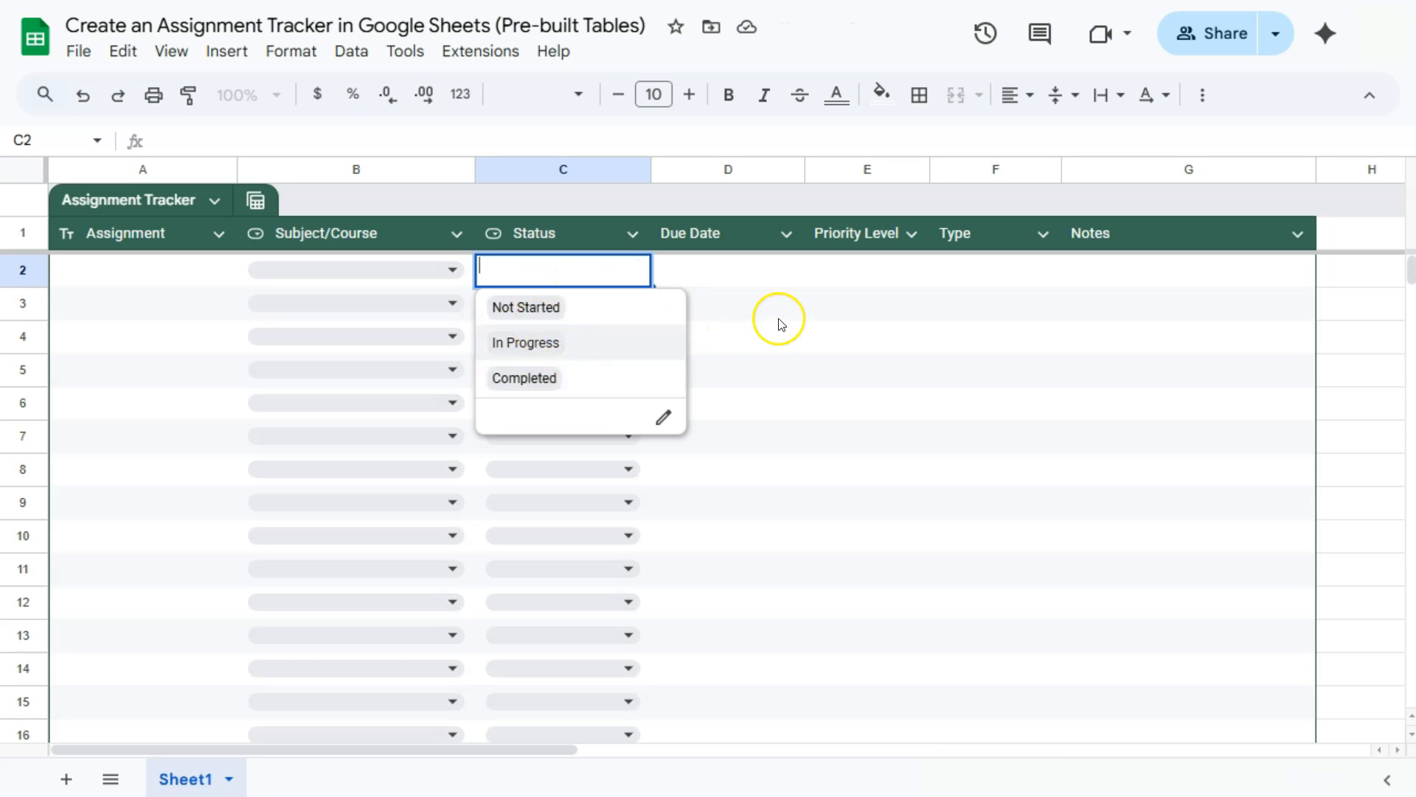
{"action": "left_click", "coordinate": [766, 267]}
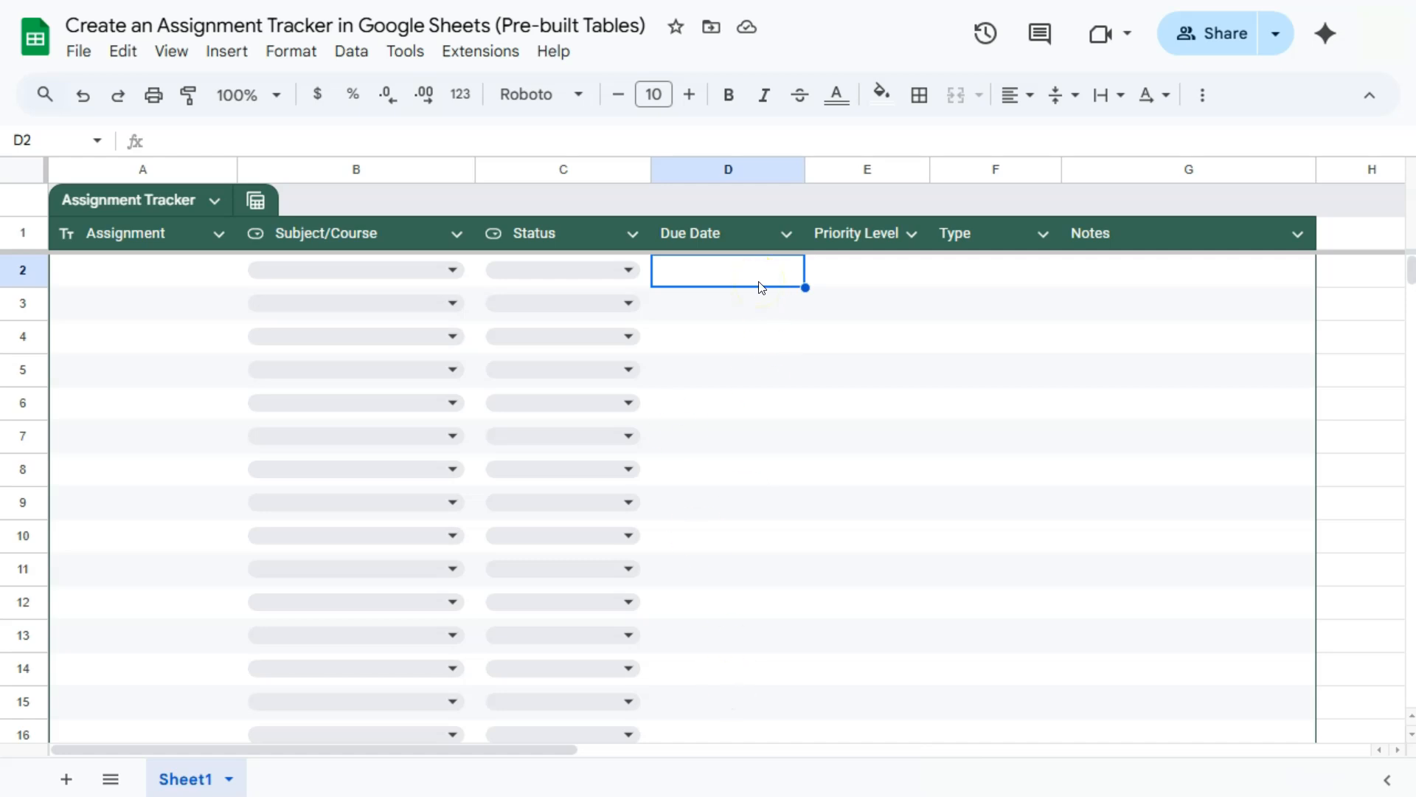
Step: Set the column type of the Due Date column to Date and check the date picker in D2
{"action": "left_click", "coordinate": [785, 233]}
{"action": "mouse_move", "coordinate": [848, 284]}
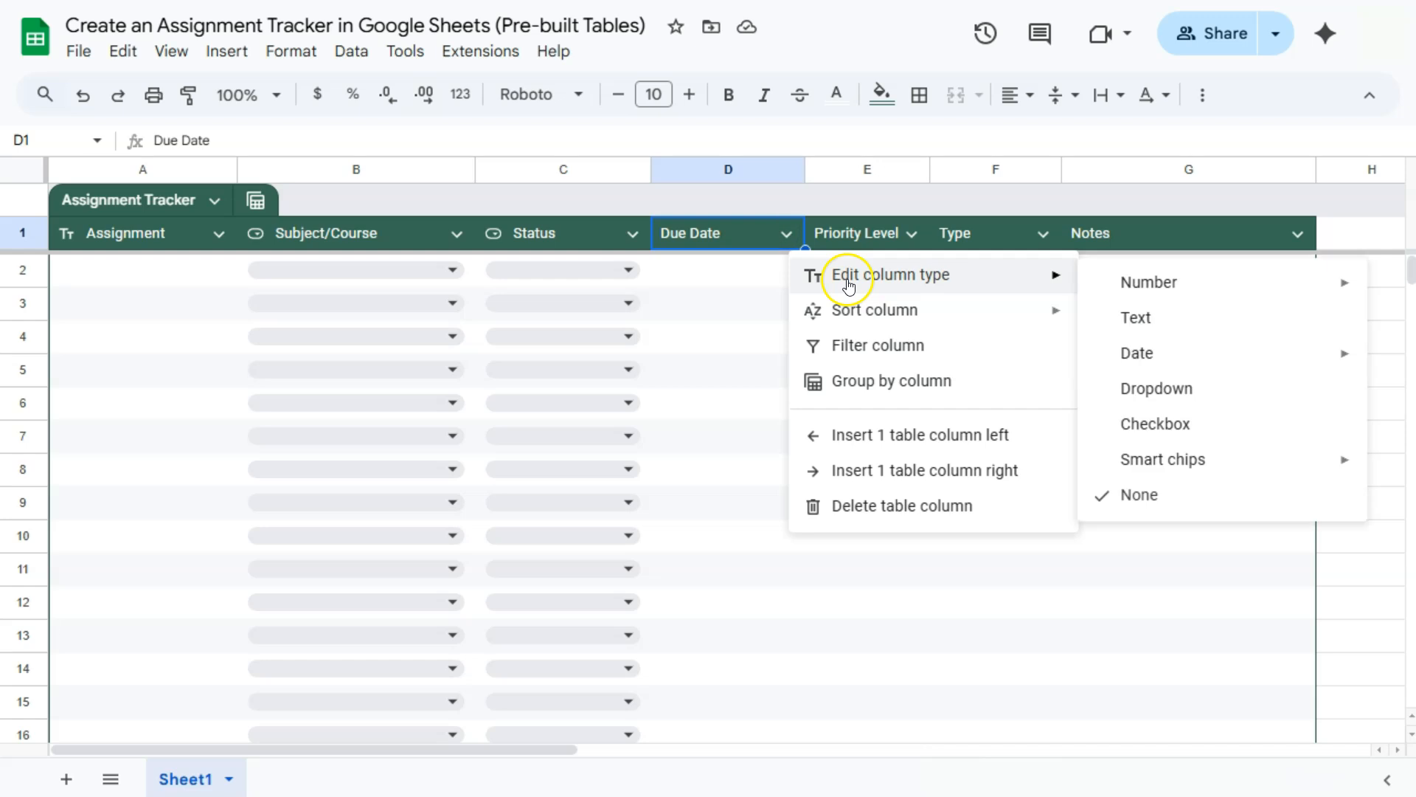
{"action": "left_click", "coordinate": [1168, 360]}
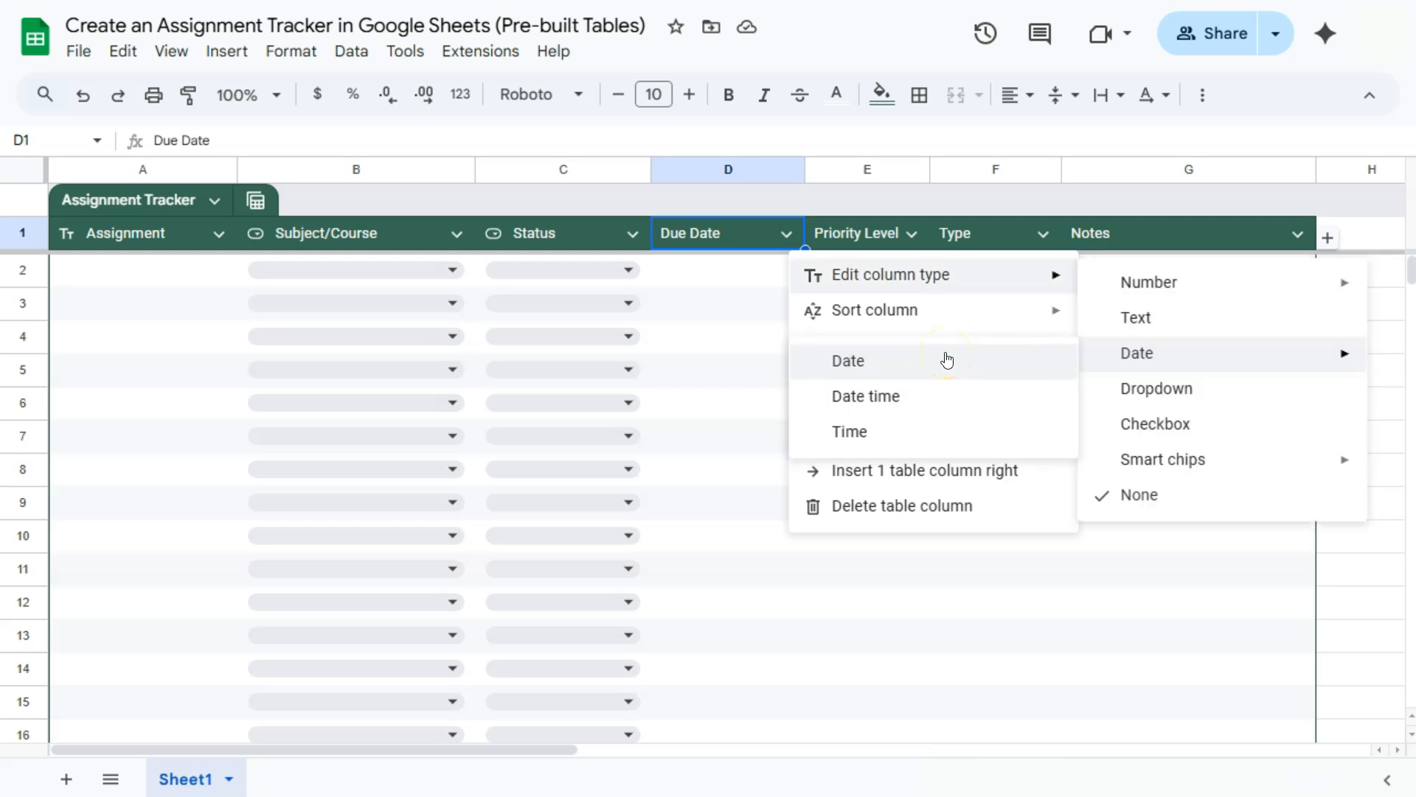
{"action": "left_click", "coordinate": [841, 365]}
{"action": "left_click", "coordinate": [725, 271]}
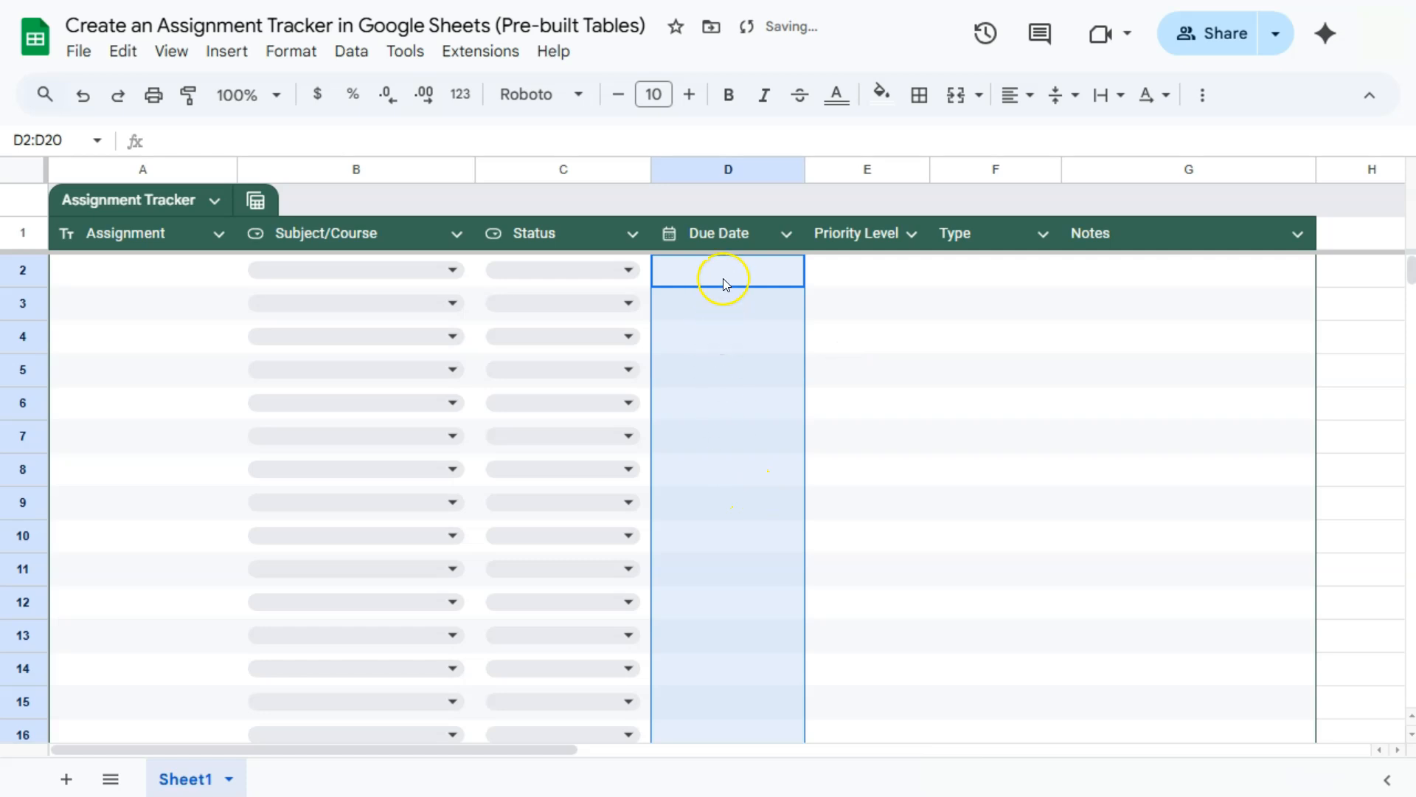
{"action": "double_click", "coordinate": [726, 271]}
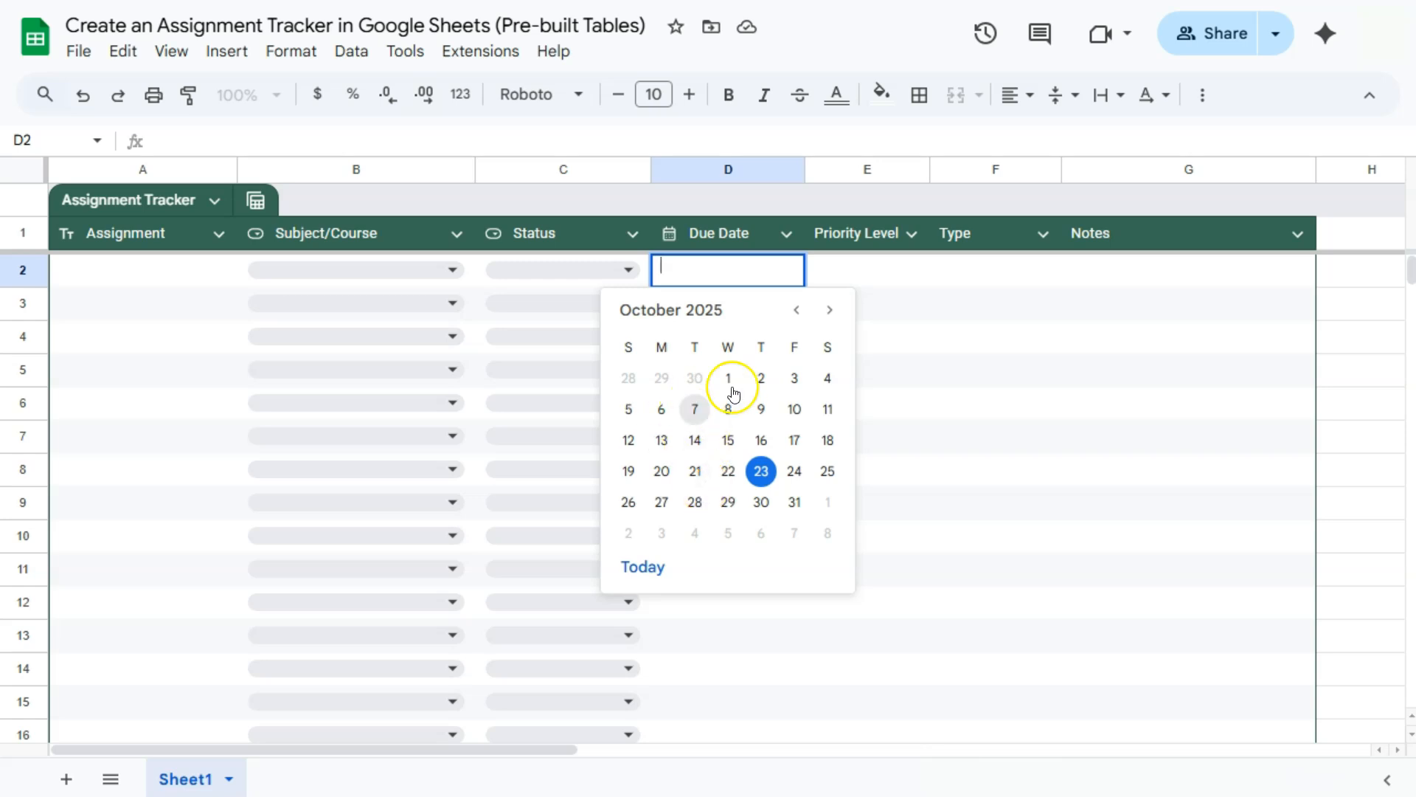
{"action": "left_click", "coordinate": [853, 273]}
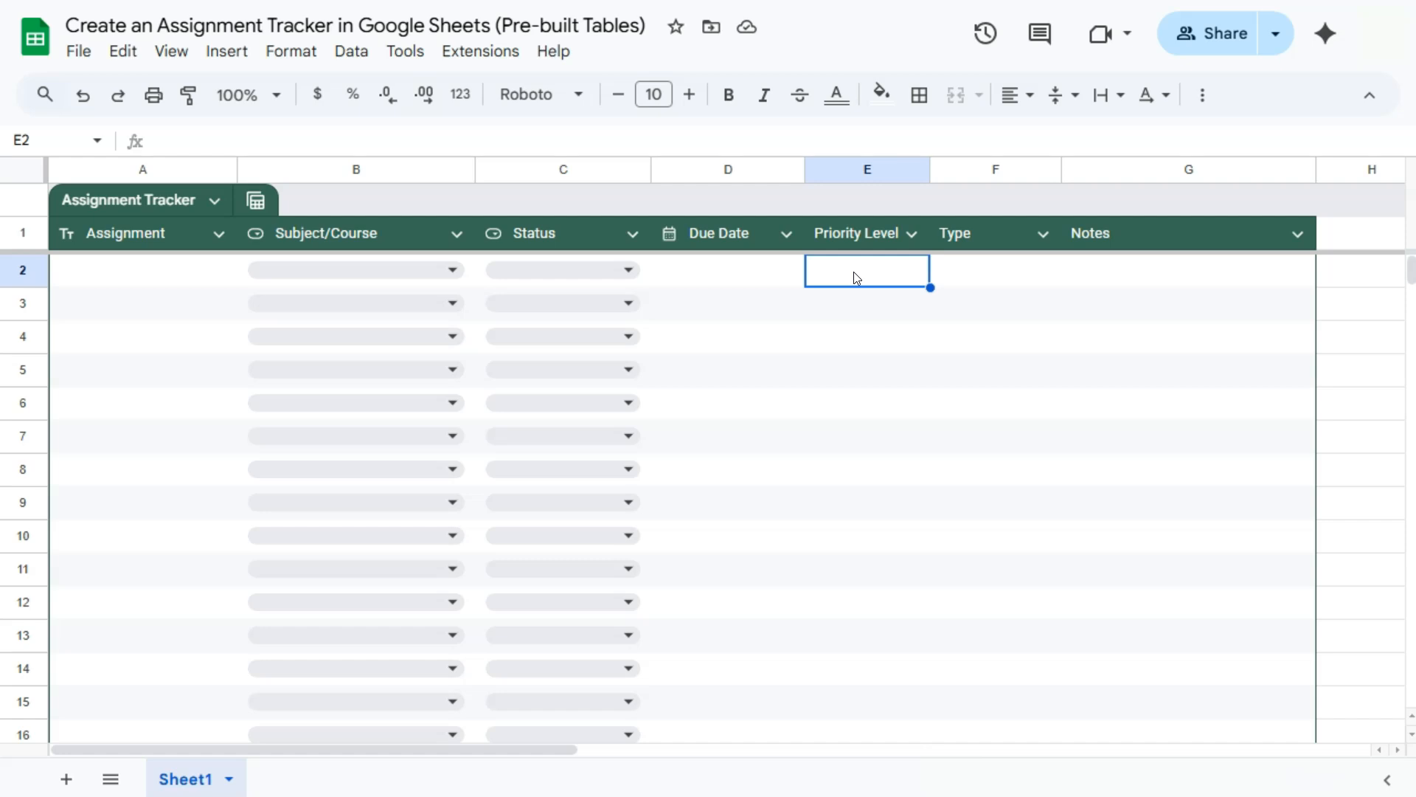
Step: Set the Priority Level column type to Dropdown with the options High, Medium and Low
{"action": "left_click", "coordinate": [912, 234]}
{"action": "left_click", "coordinate": [953, 277]}
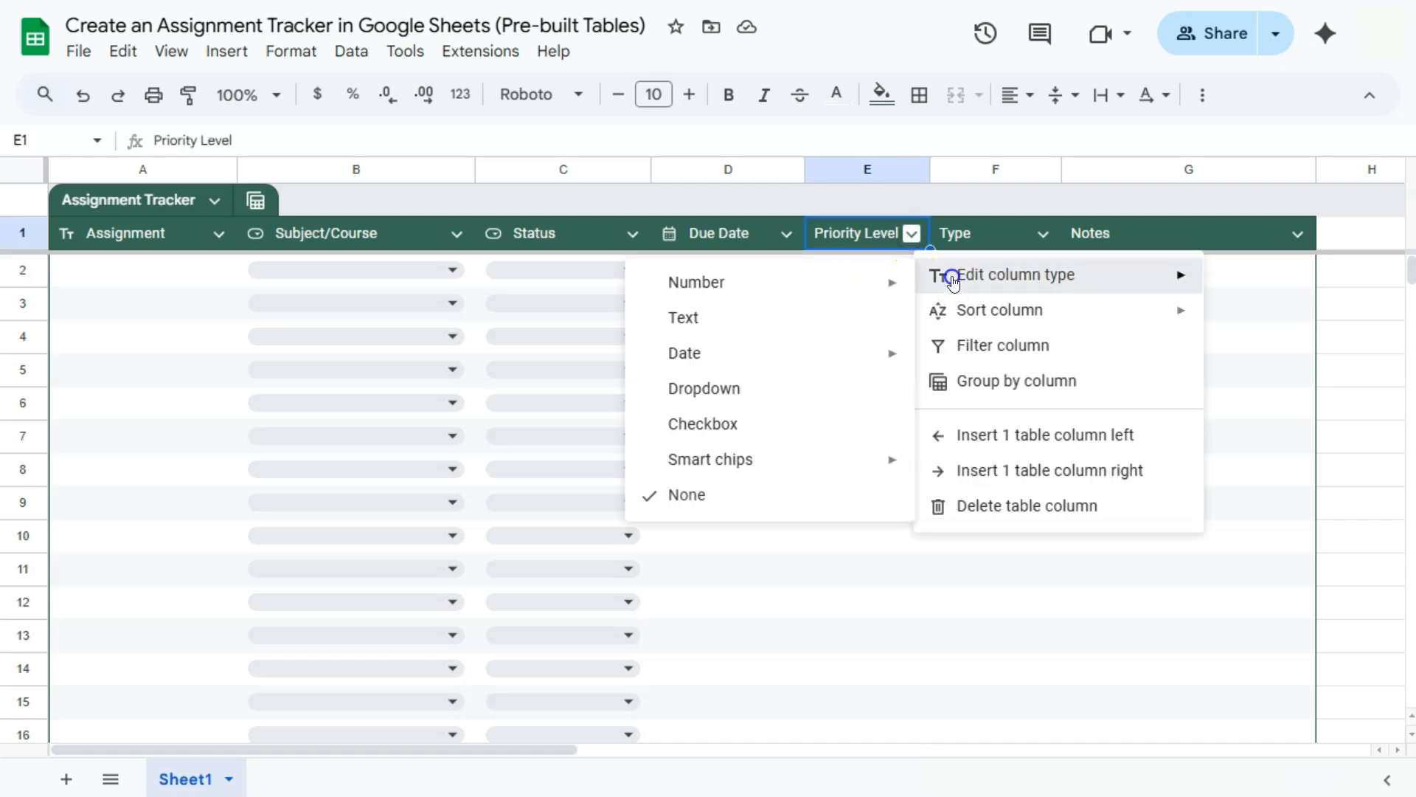
{"action": "left_click", "coordinate": [696, 391]}
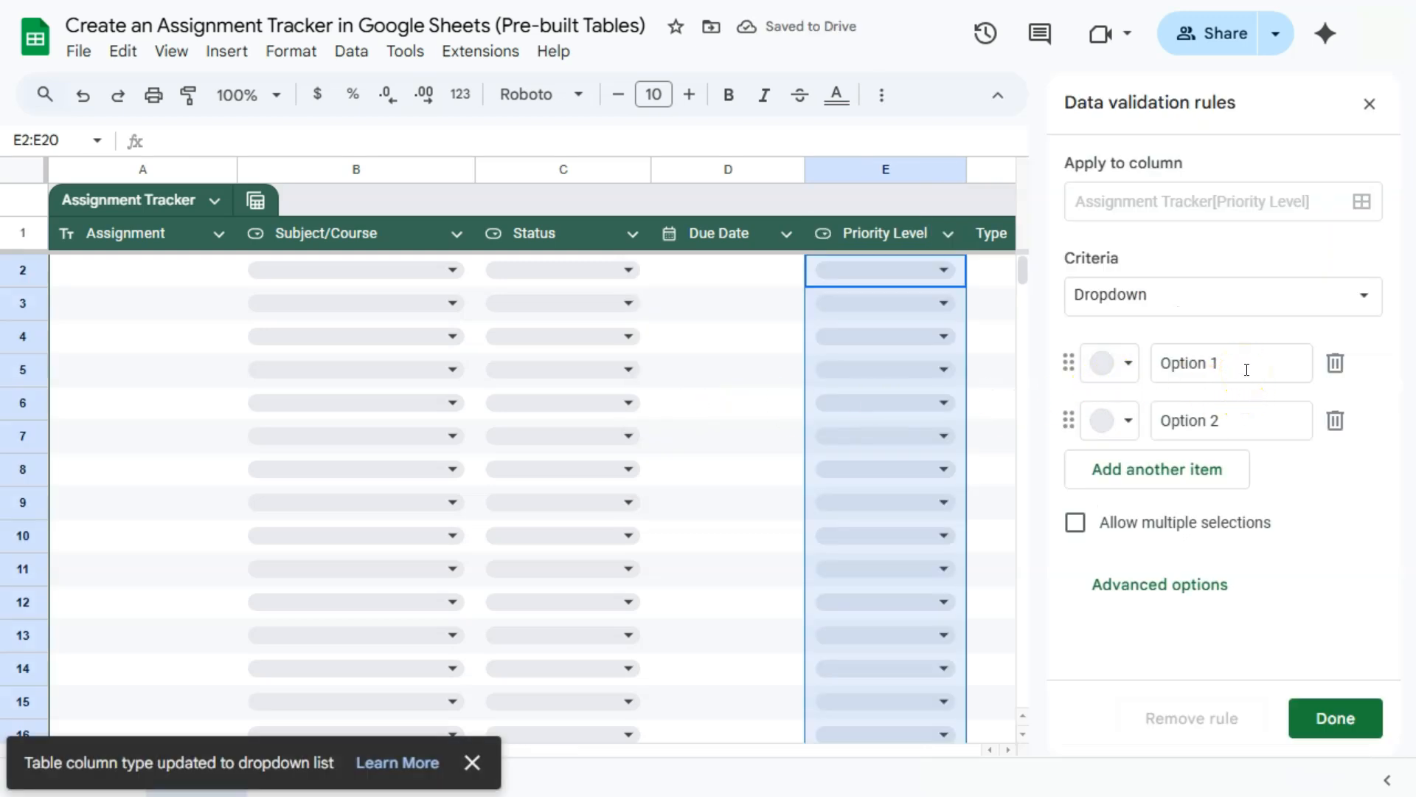
{"action": "left_click_drag", "start_coordinate": [1246, 369], "coordinate": [1154, 357]}
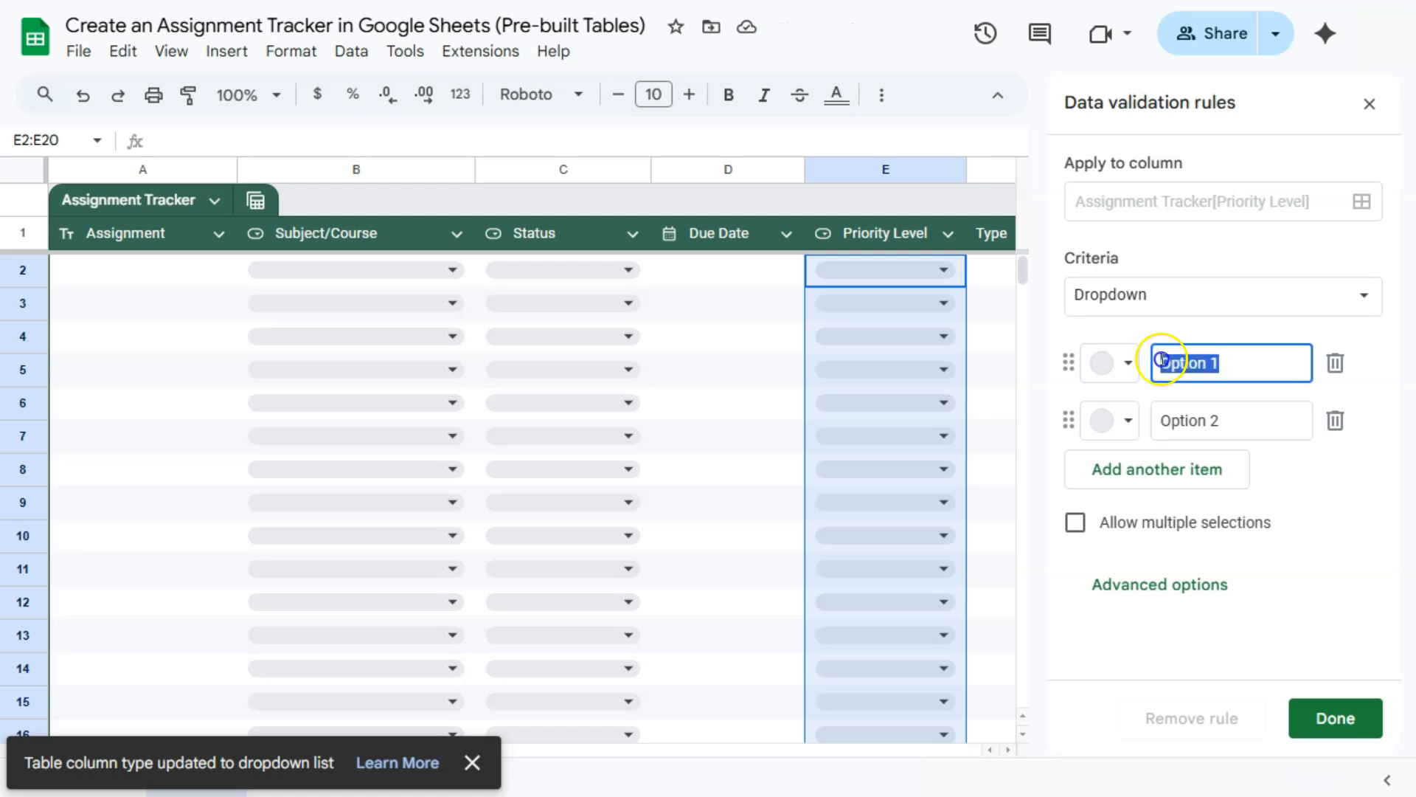
{"action": "type", "text": "High"}
{"action": "key", "text": "Tab"}
{"action": "type", "text": "Medium"}
{"action": "key", "text": "Return"}
{"action": "type", "text": "Low"}
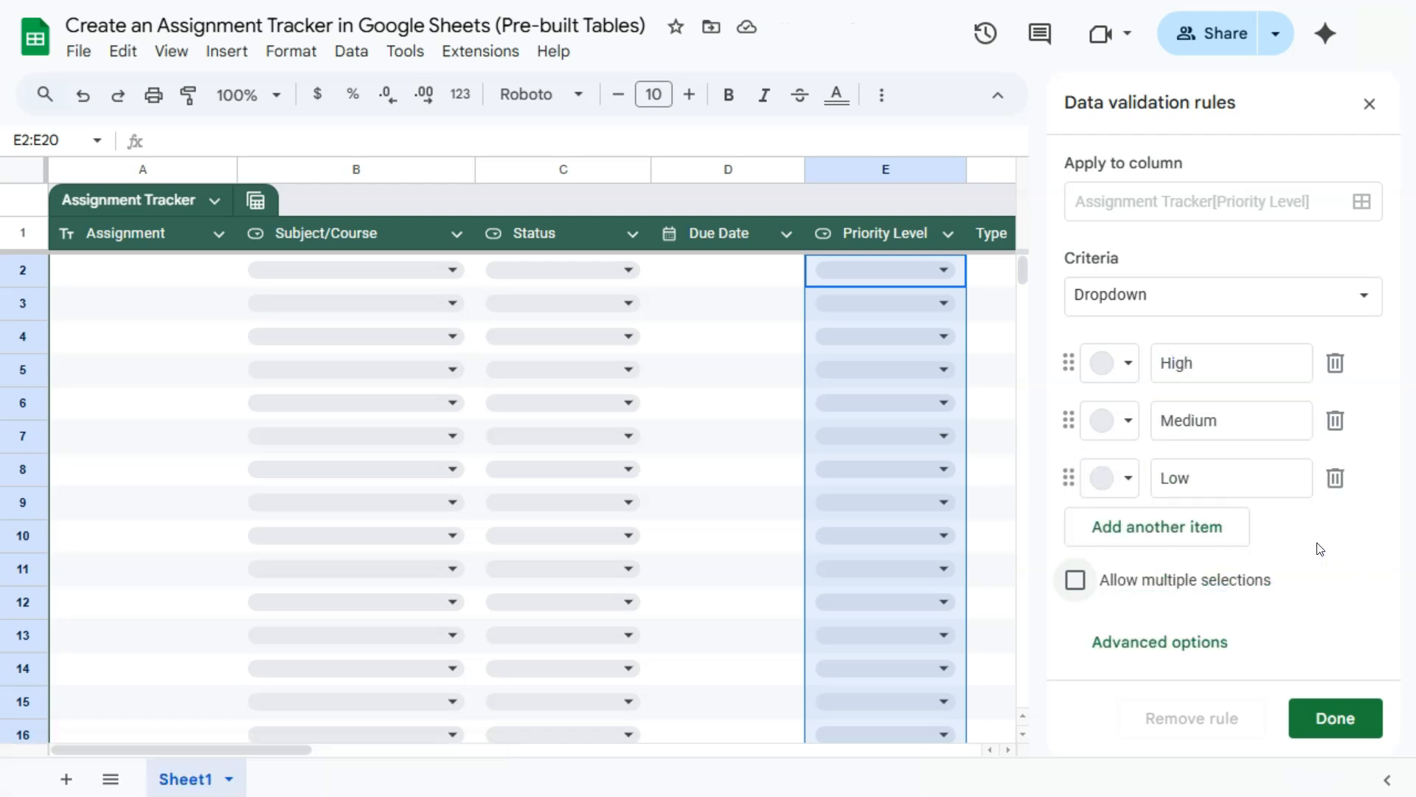
{"action": "left_click", "coordinate": [1330, 719]}
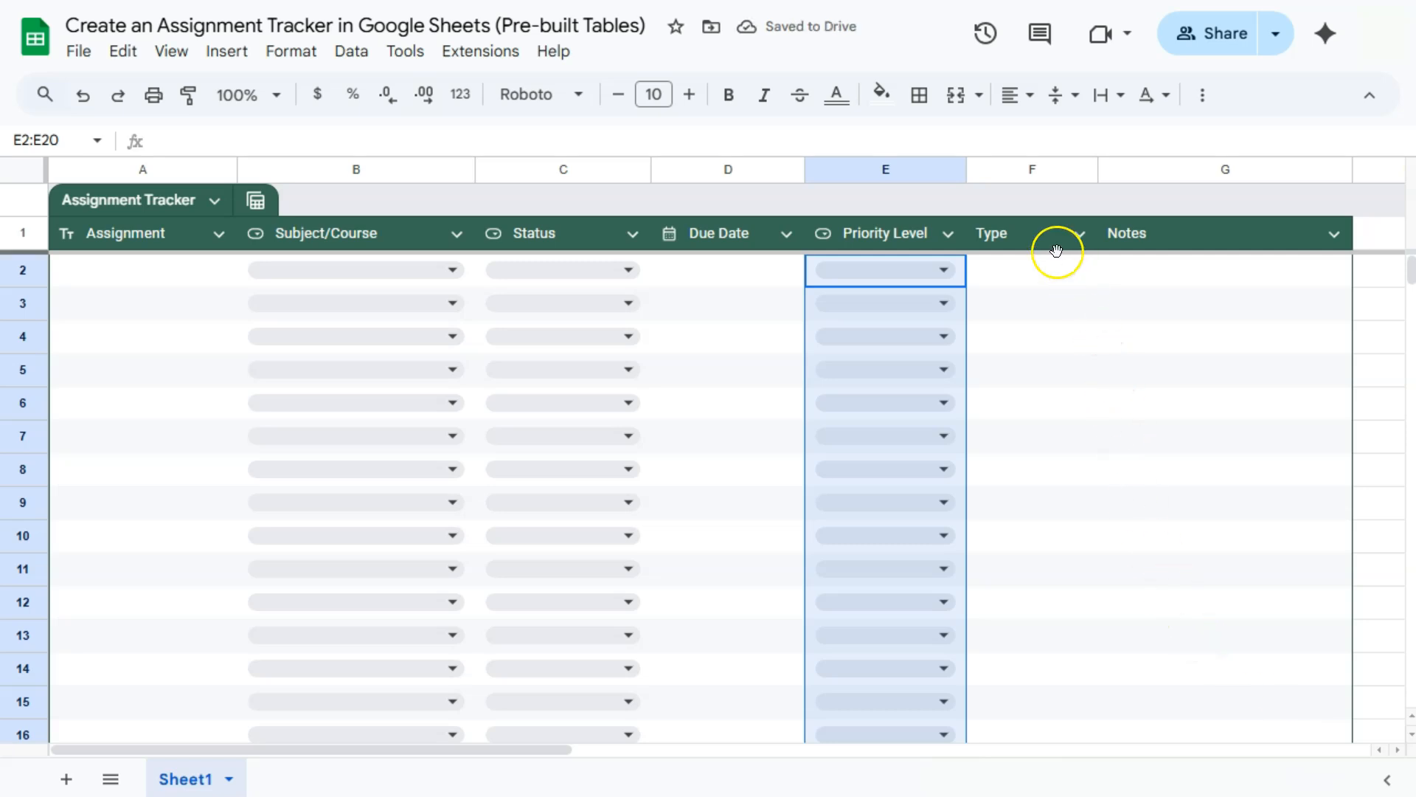
Step: Set the column types of the Type and Notes columns to Text
{"action": "left_click", "coordinate": [1078, 232]}
{"action": "mouse_move", "coordinate": [1099, 274]}
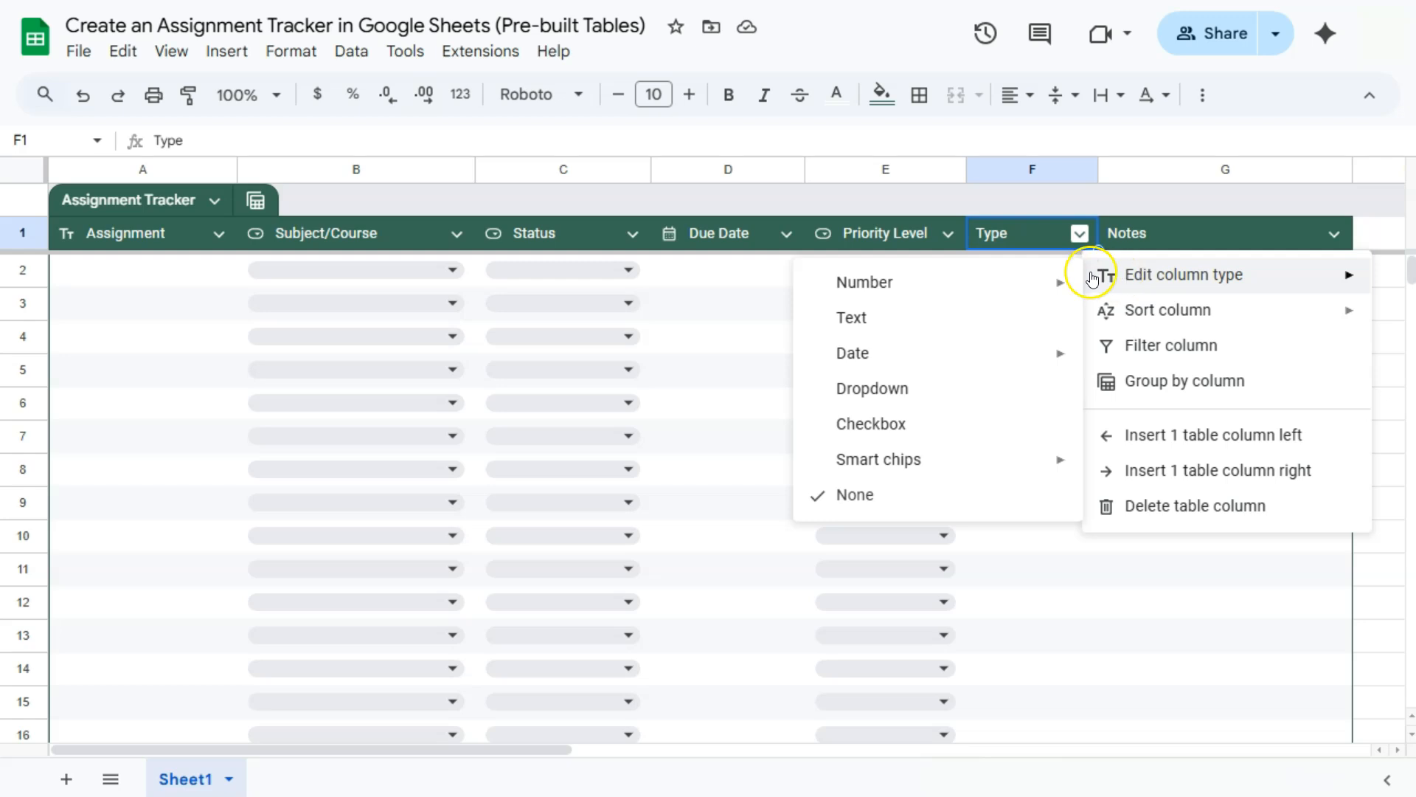
{"action": "left_click", "coordinate": [904, 314]}
{"action": "left_click", "coordinate": [1170, 239]}
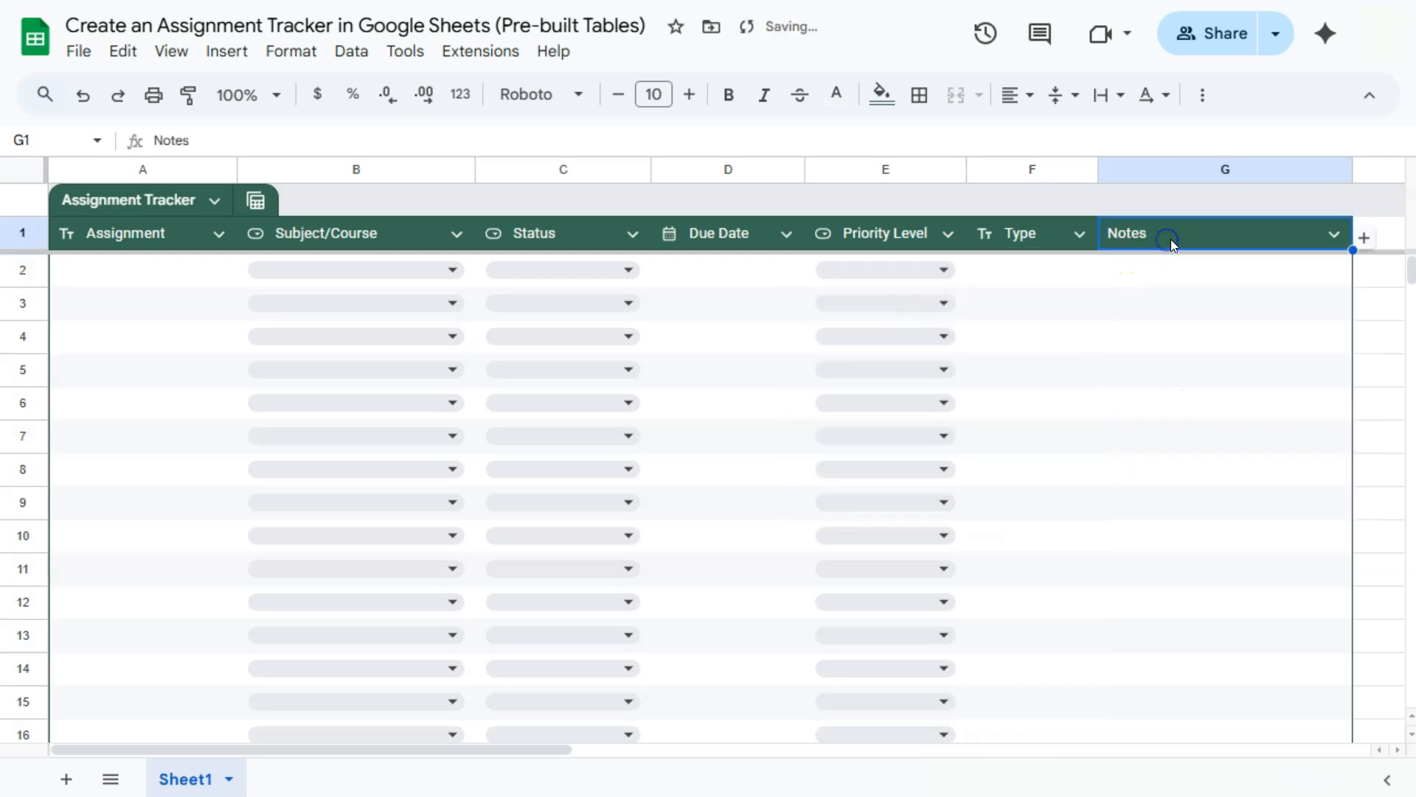
{"action": "left_click", "coordinate": [1334, 233]}
{"action": "mouse_move", "coordinate": [1122, 317]}
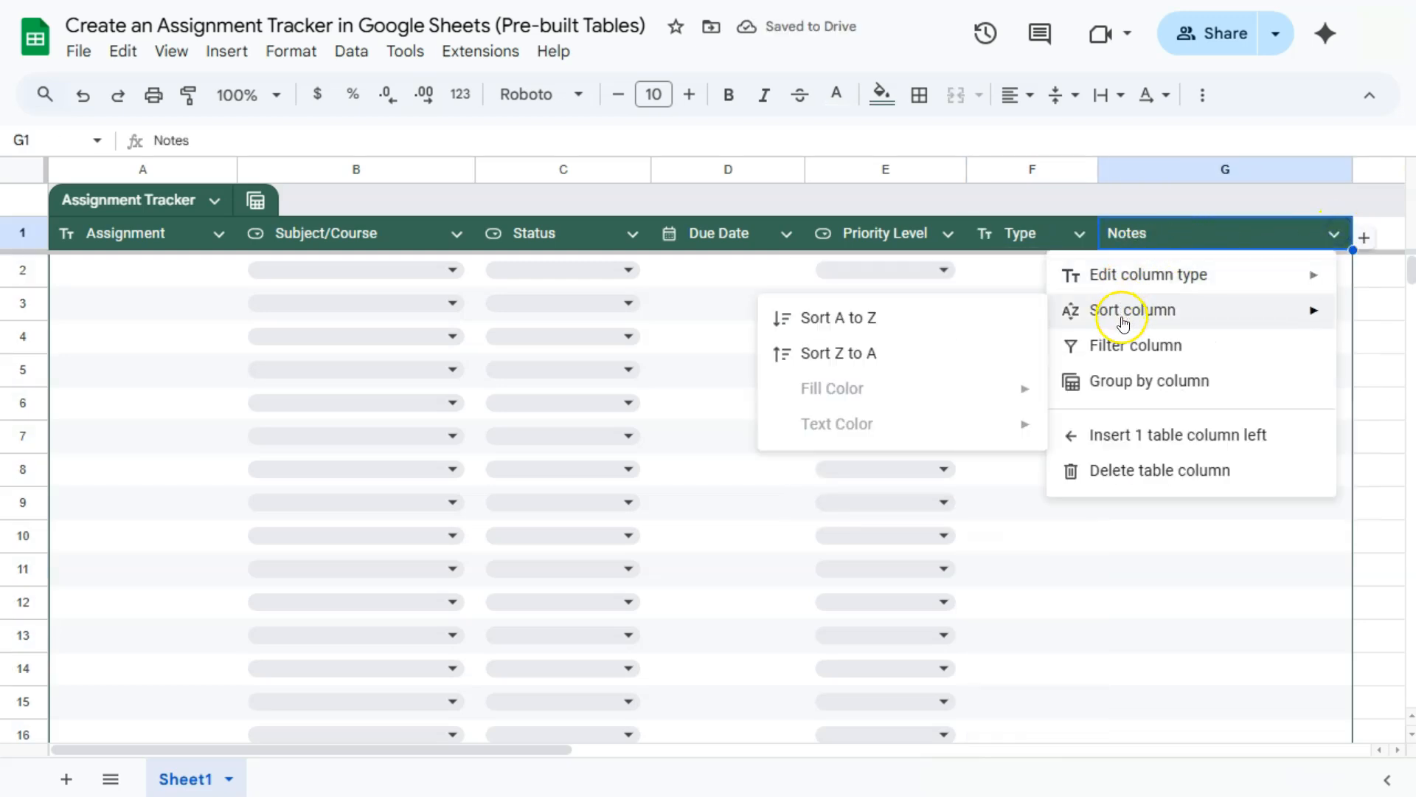
{"action": "left_click", "coordinate": [1027, 271]}
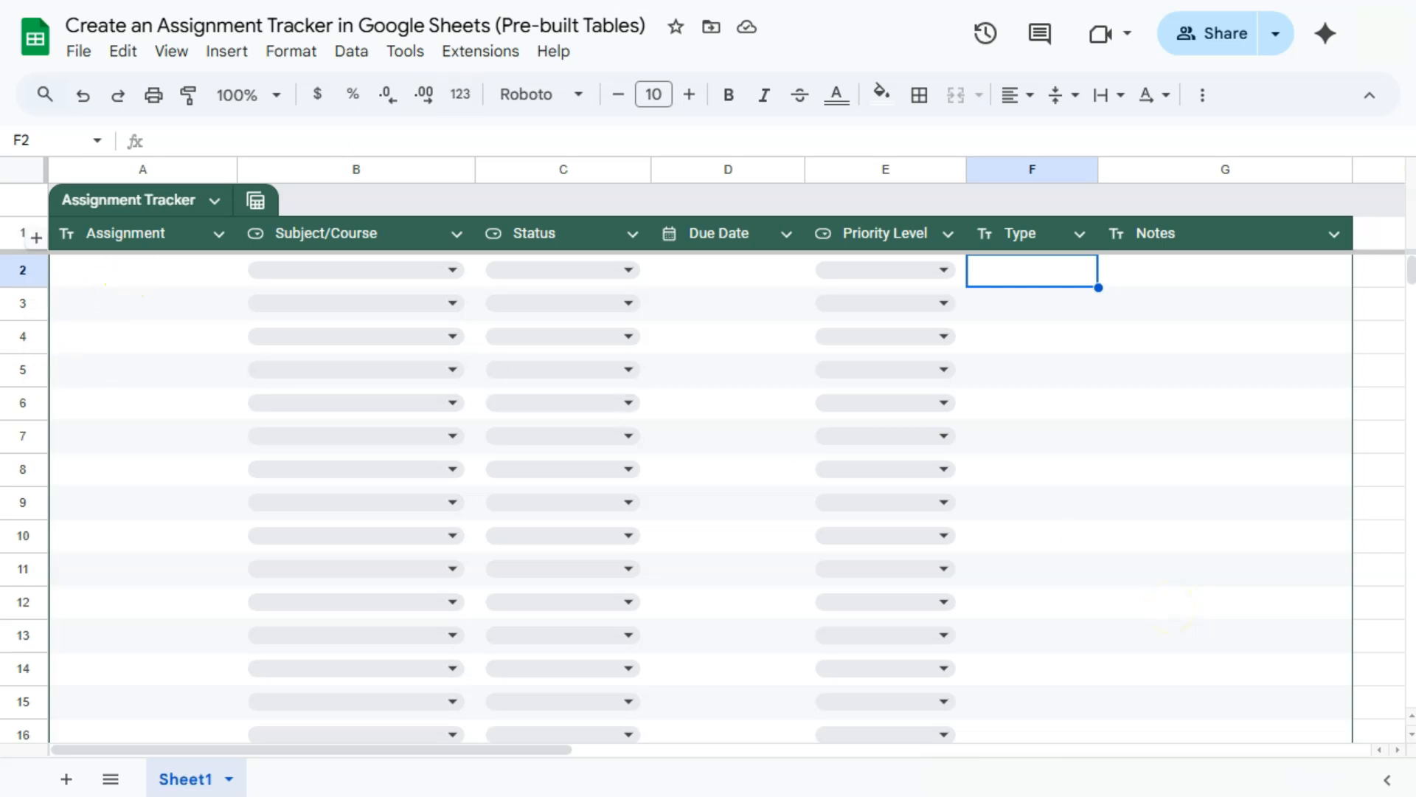
Step: Enter Marketing Analysis Report as the first assignment in row 2 and choose Principles of Marketing as its subject/course
{"action": "left_click", "coordinate": [174, 272]}
{"action": "type", "text": "Marketing Analysis Report"}
{"action": "key", "text": "Return"}
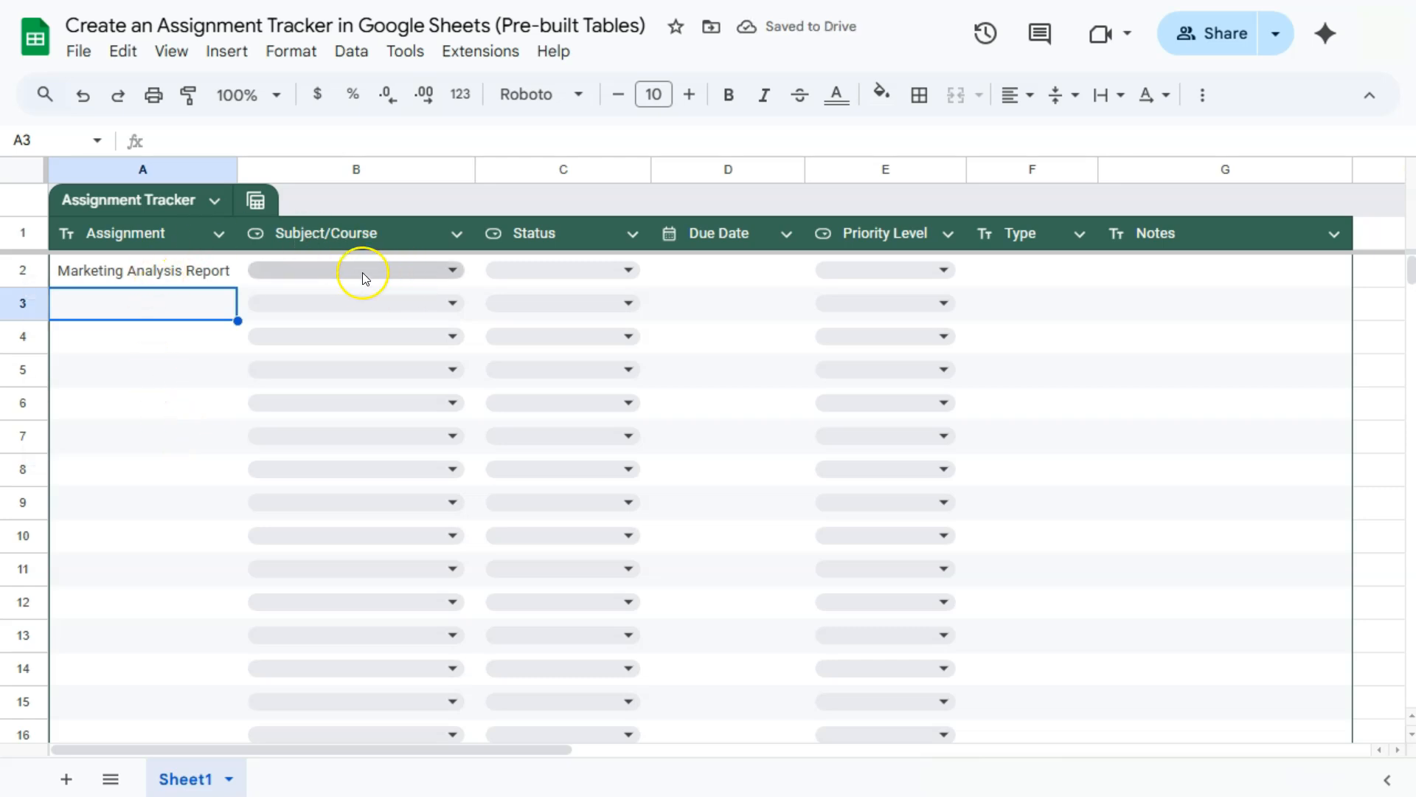
{"action": "left_click", "coordinate": [452, 269]}
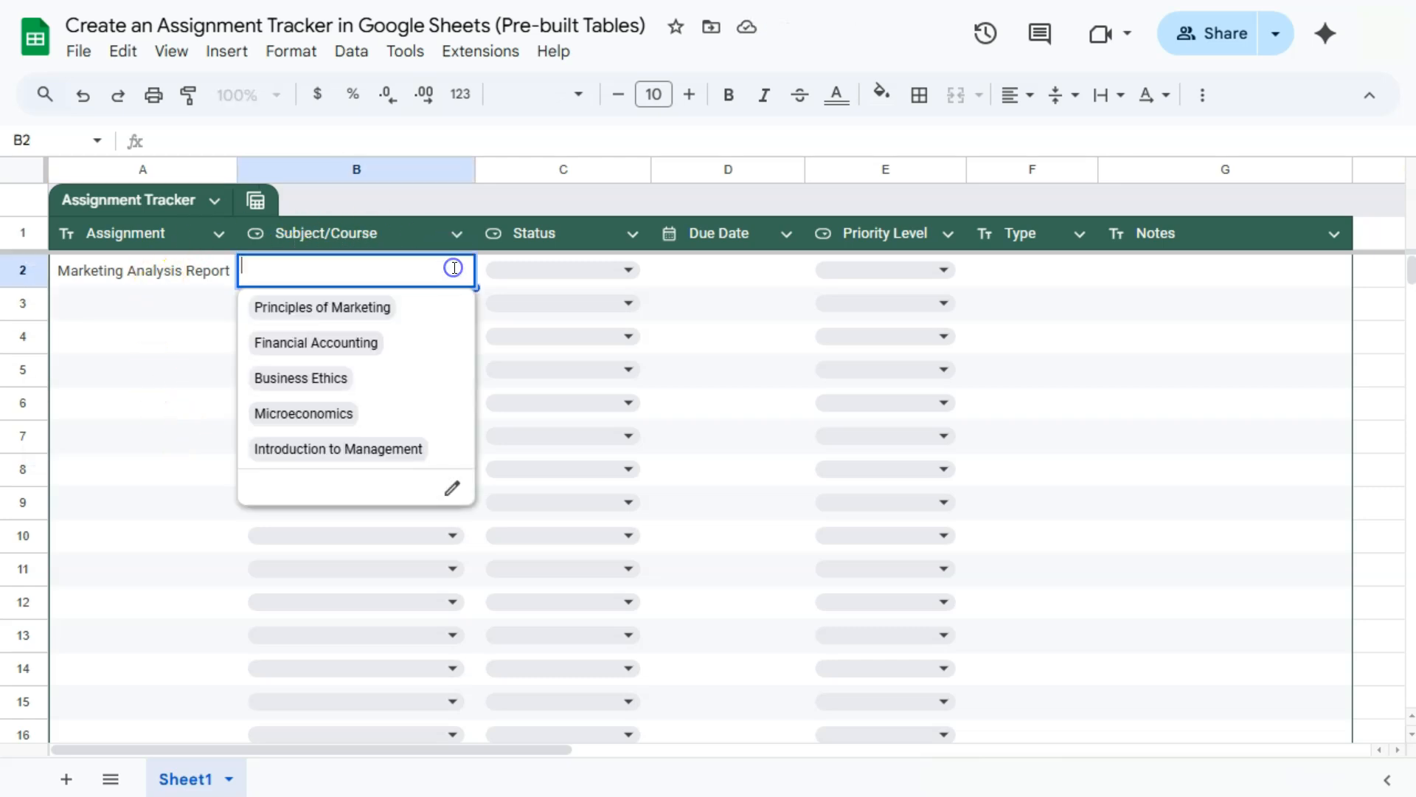
{"action": "left_click", "coordinate": [364, 310]}
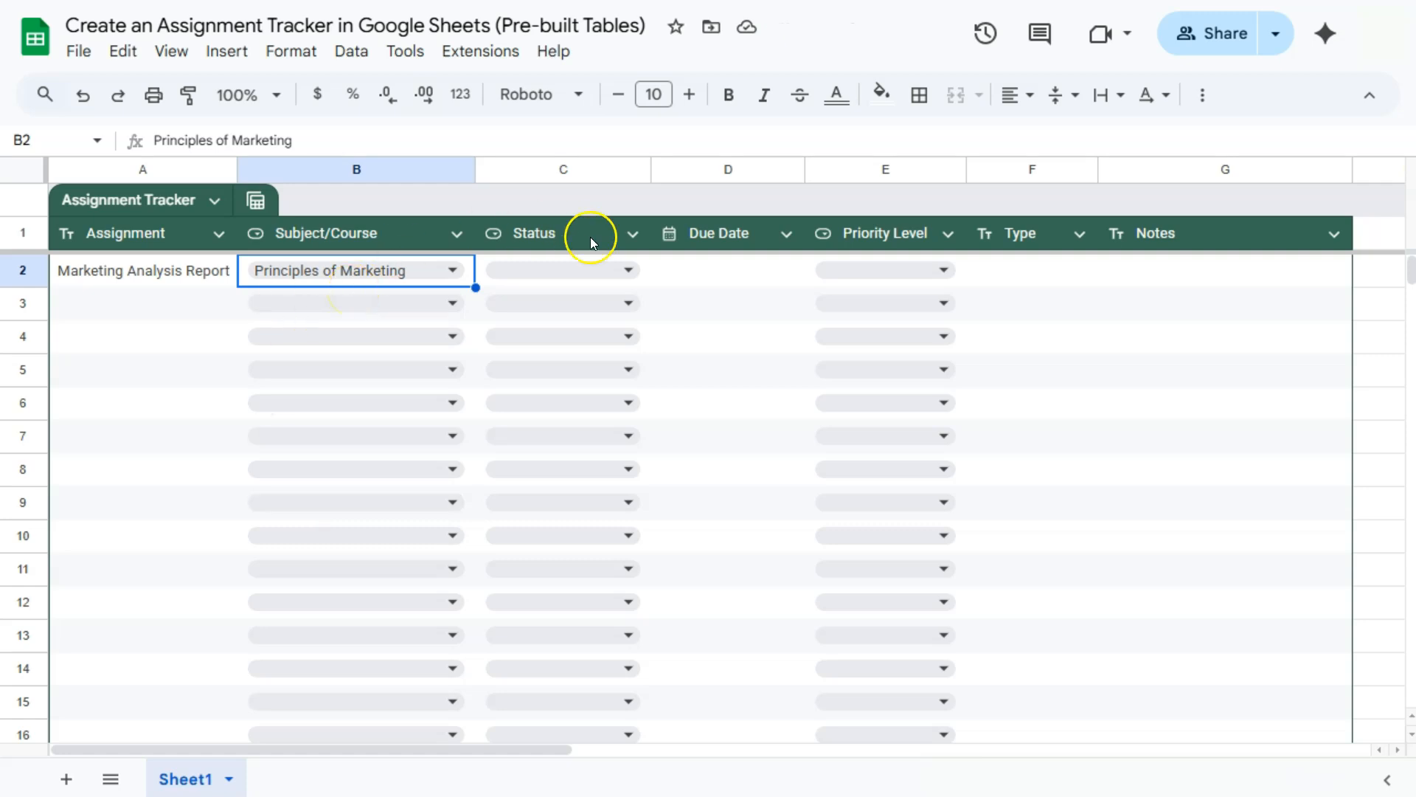
Step: Set the status of the Marketing Analysis Report to Not Started and its due date to 11/12/2025
{"action": "left_click", "coordinate": [628, 269]}
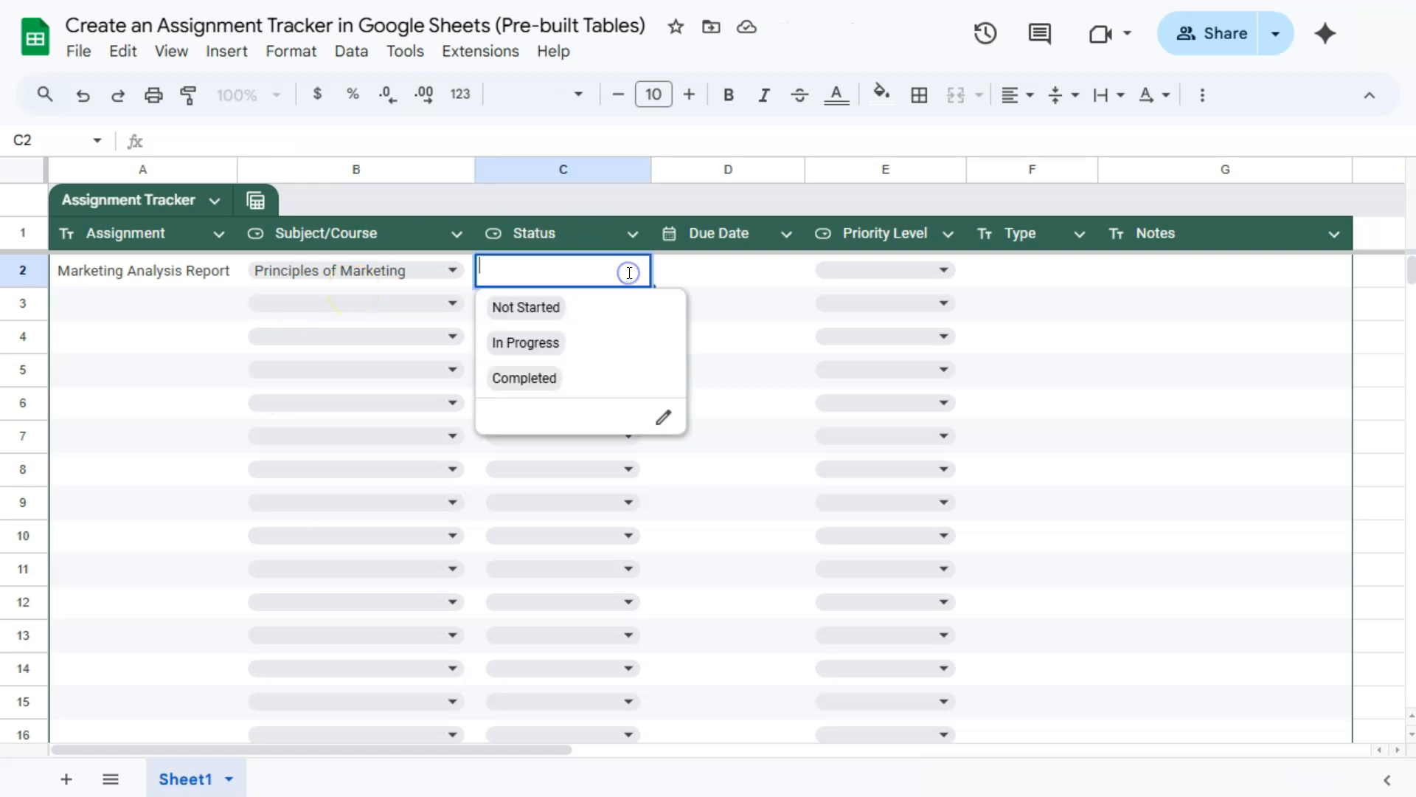
{"action": "left_click", "coordinate": [545, 317]}
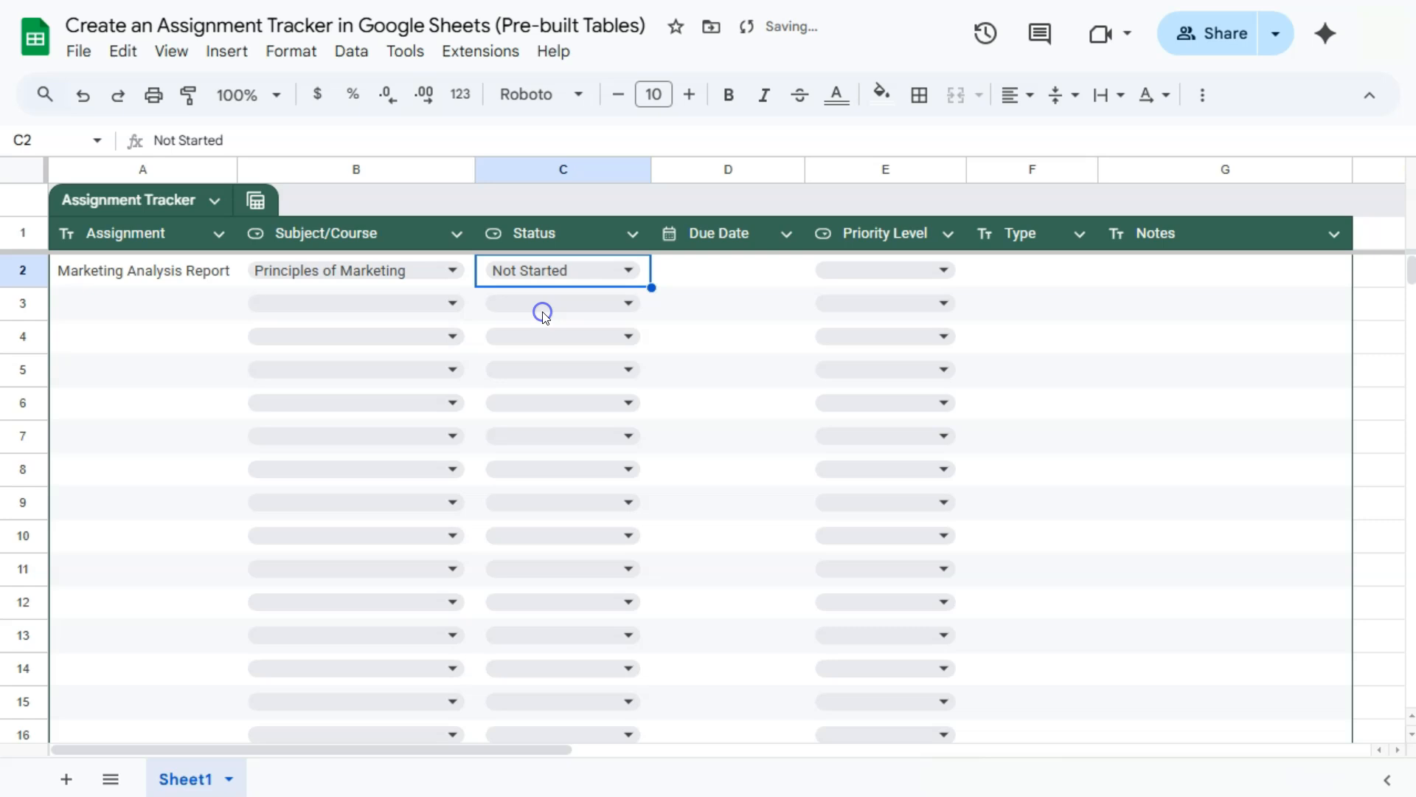
{"action": "left_click", "coordinate": [739, 277]}
{"action": "double_click", "coordinate": [739, 277]}
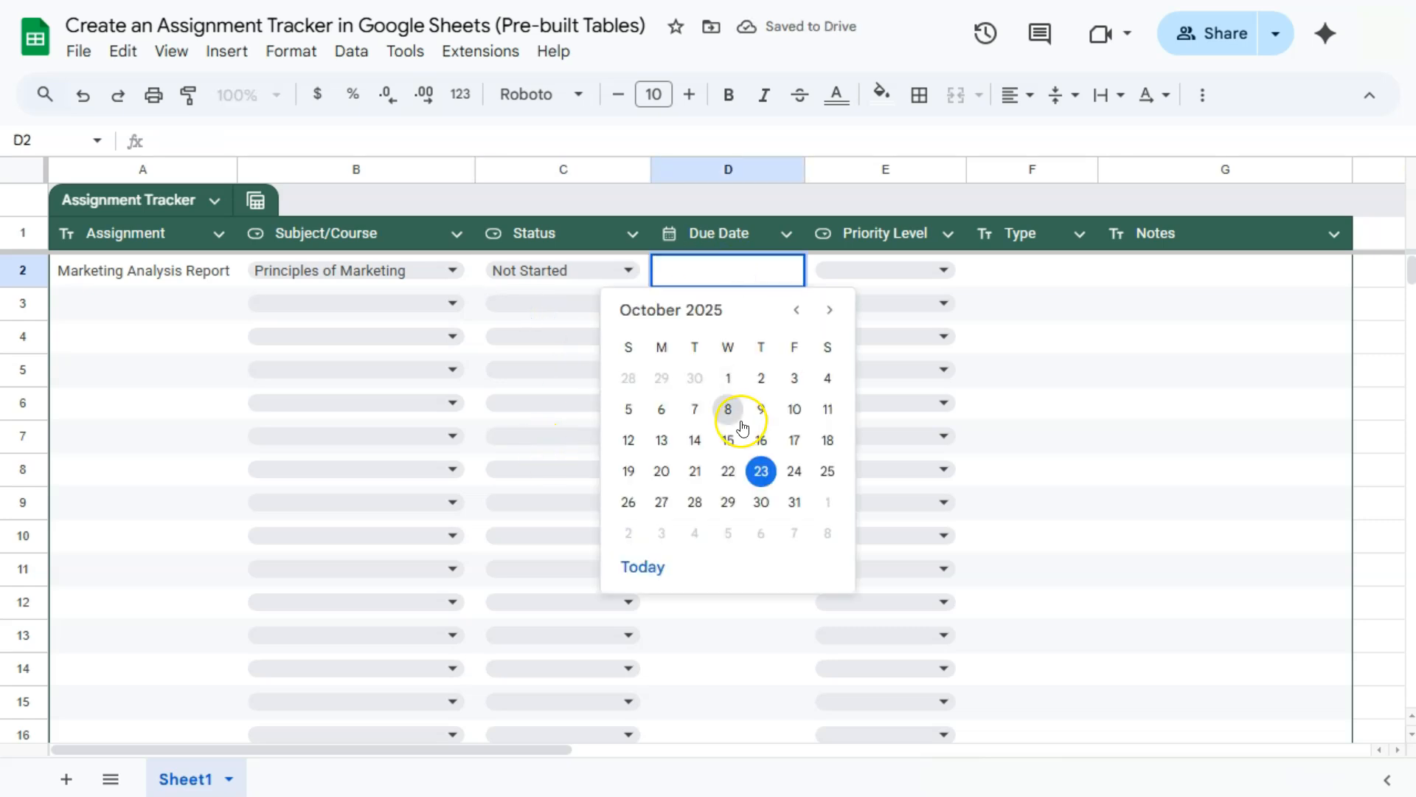
{"action": "left_click", "coordinate": [828, 314]}
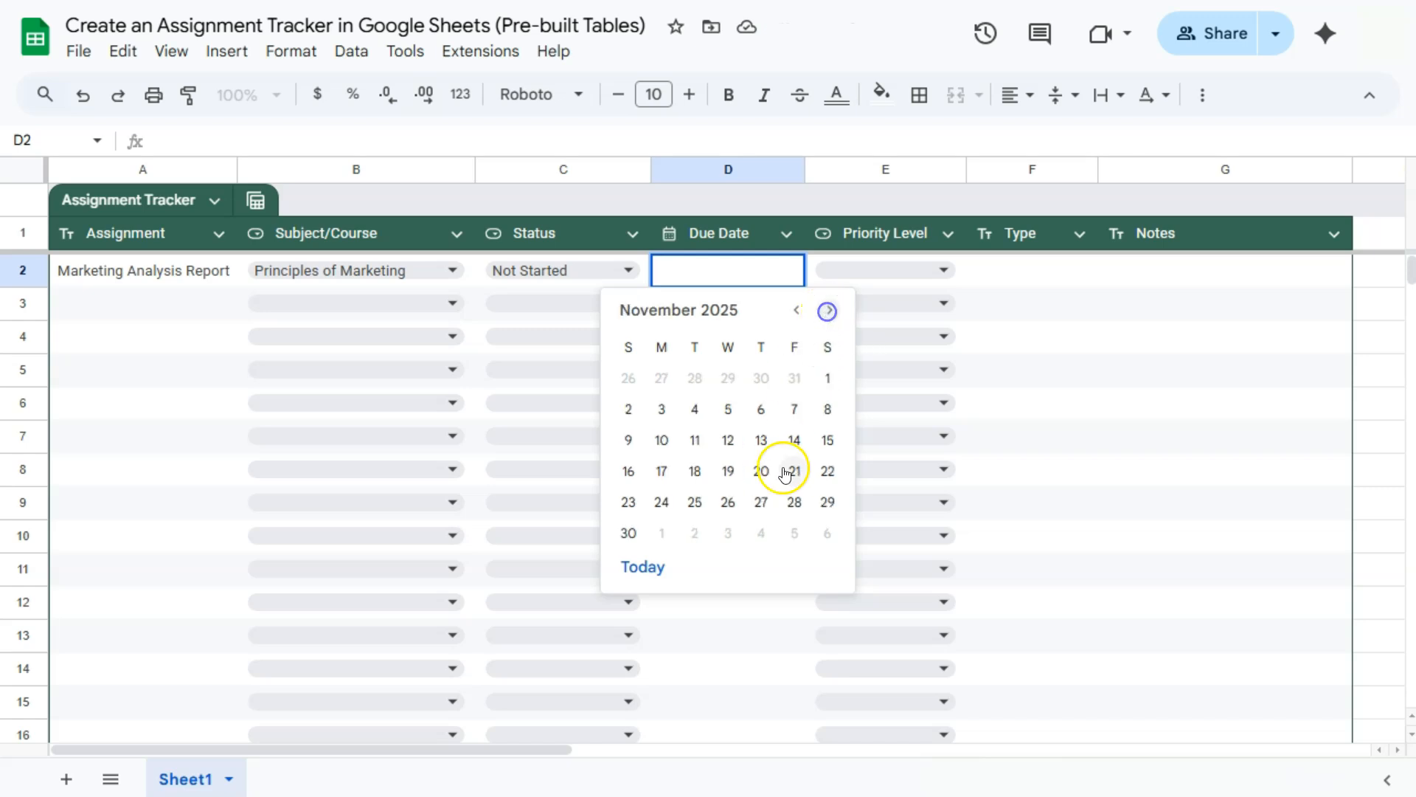
{"action": "left_click", "coordinate": [726, 443]}
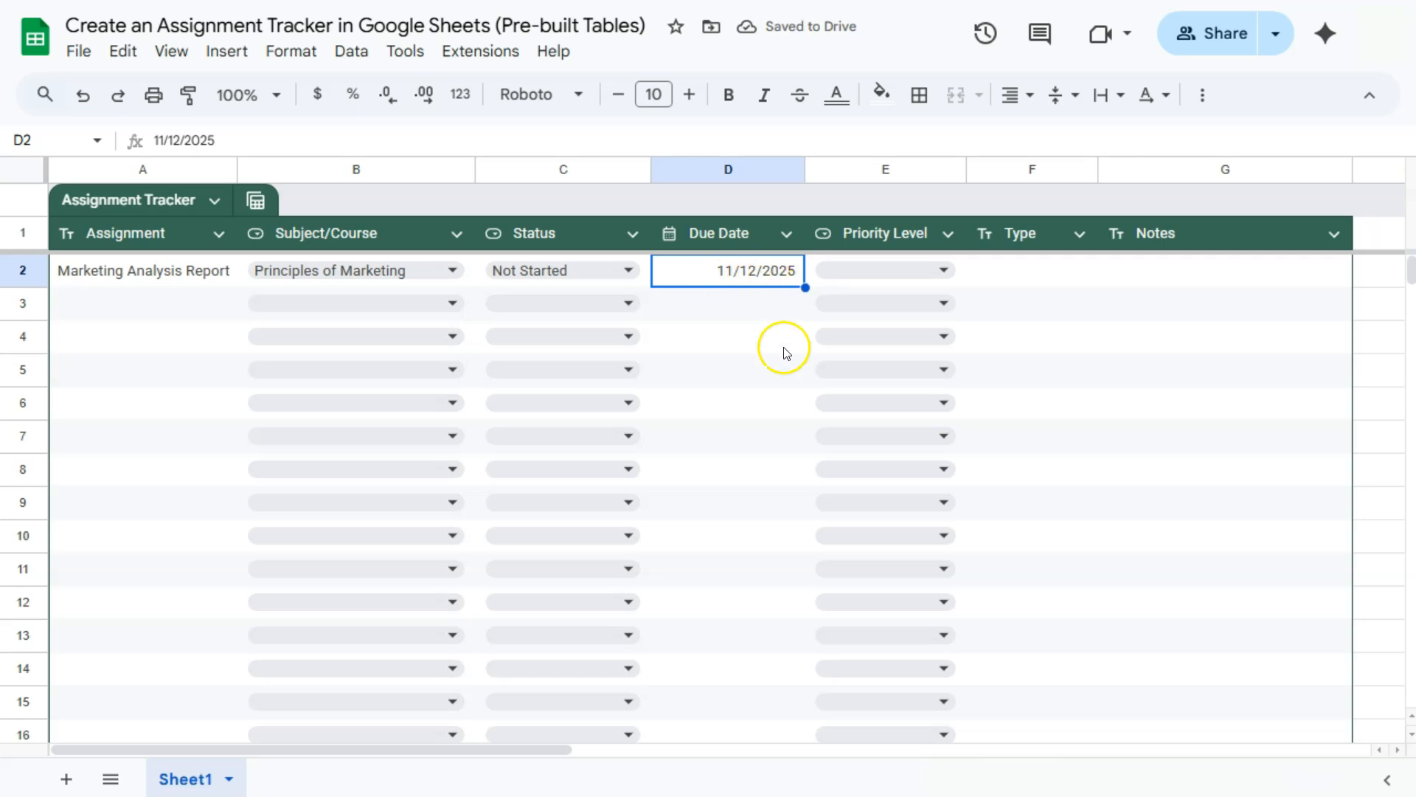
Step: Set the priority level of the Marketing Analysis Report to Medium
{"action": "left_click", "coordinate": [948, 270]}
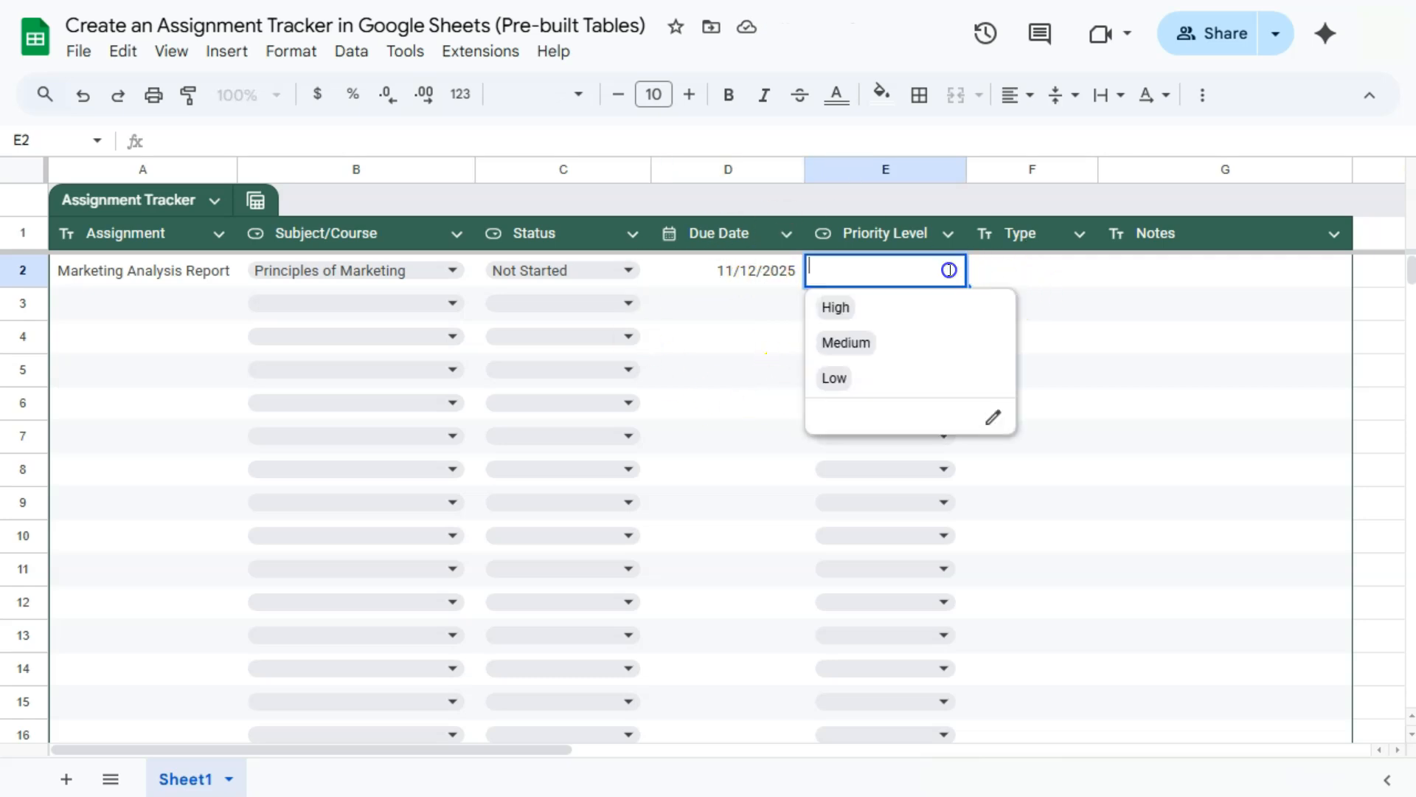
{"action": "left_click", "coordinate": [857, 342]}
{"action": "left_click", "coordinate": [1044, 277]}
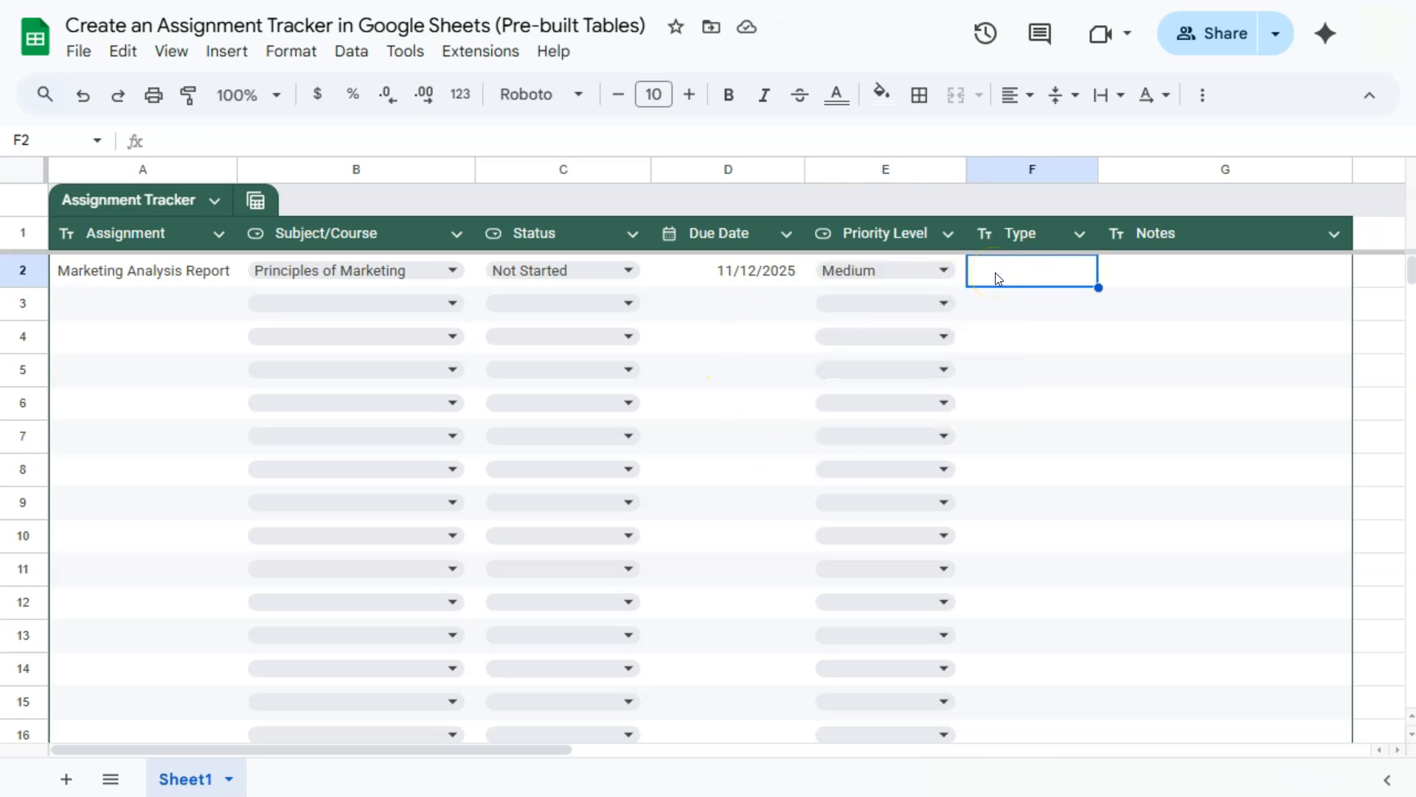
Step: Enter Individual as the type of the Marketing Analysis Report
{"action": "type", "text": "Indivi"}
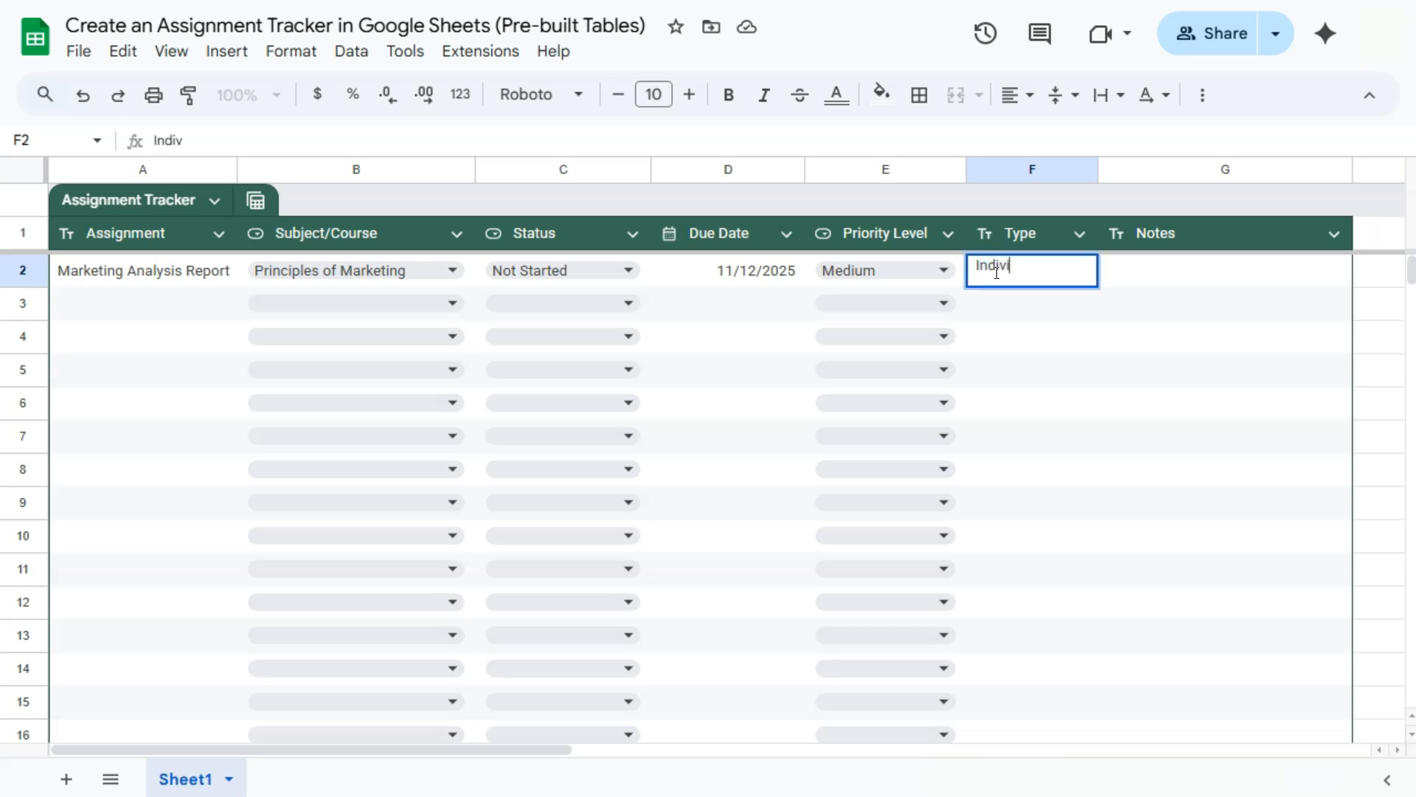
{"action": "type", "text": "dual"}
{"action": "key", "text": "Tab"}
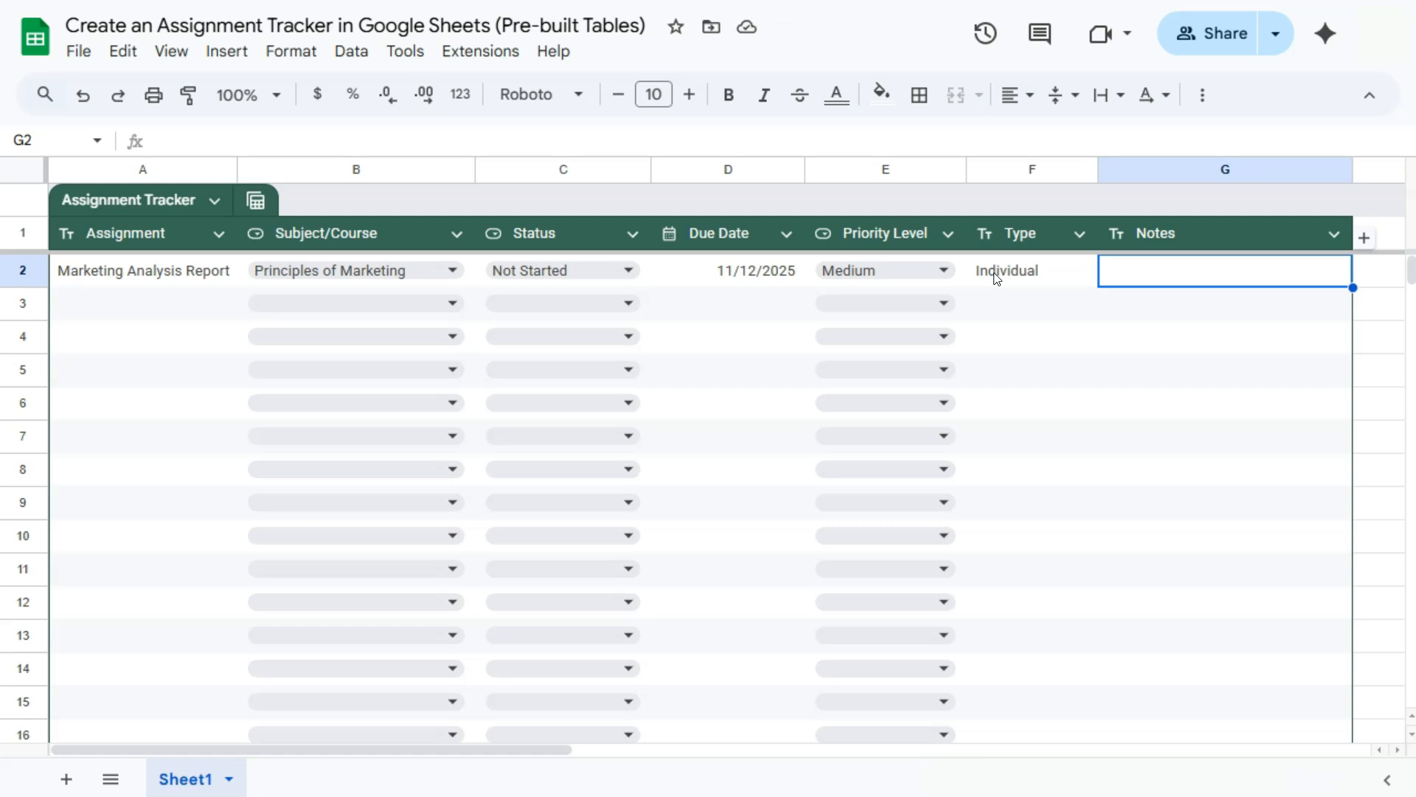
Step: Add the note "includes Charts showing market segmentation" to the Marketing Analysis Report
{"action": "type", "text": "in"}
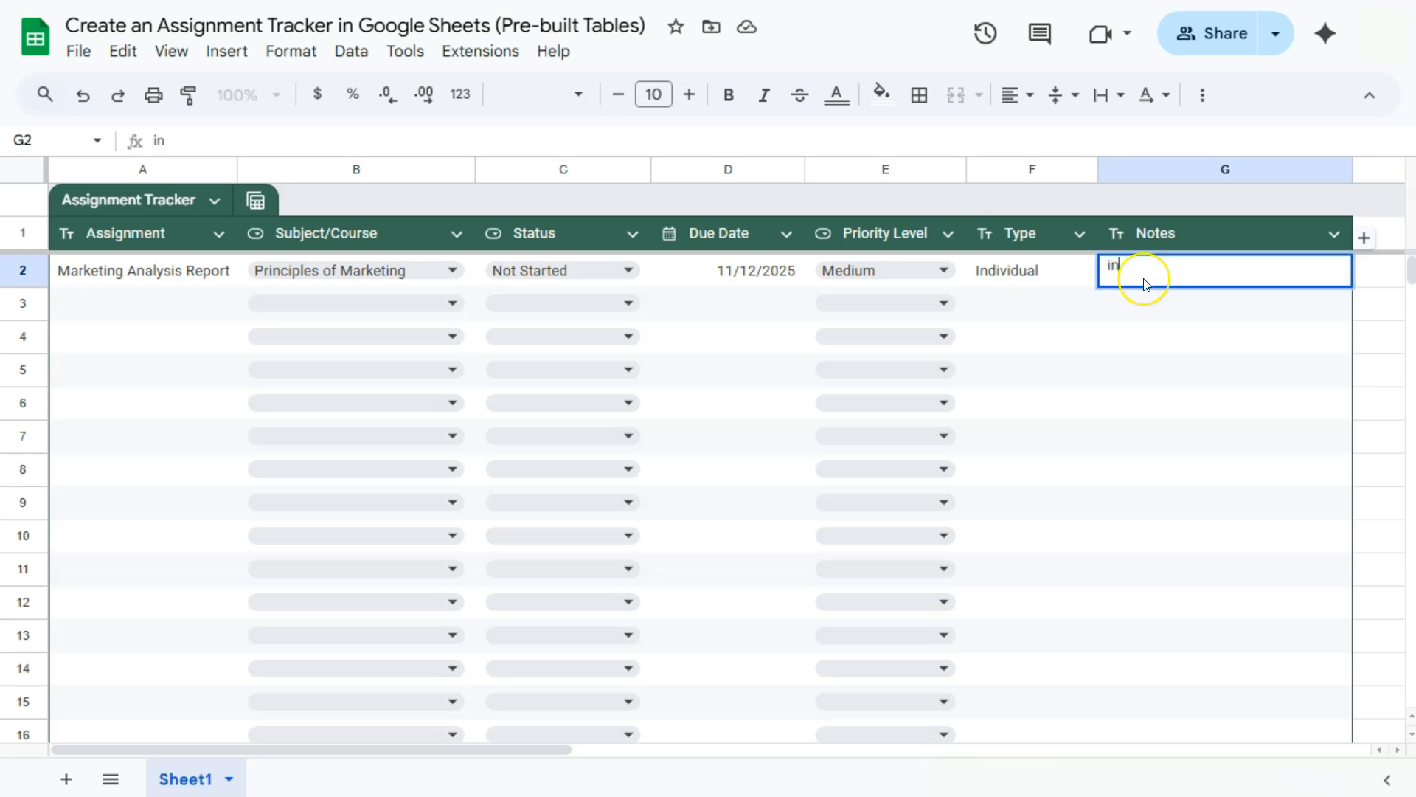
{"action": "type", "text": "cludes Charts showing mar"}
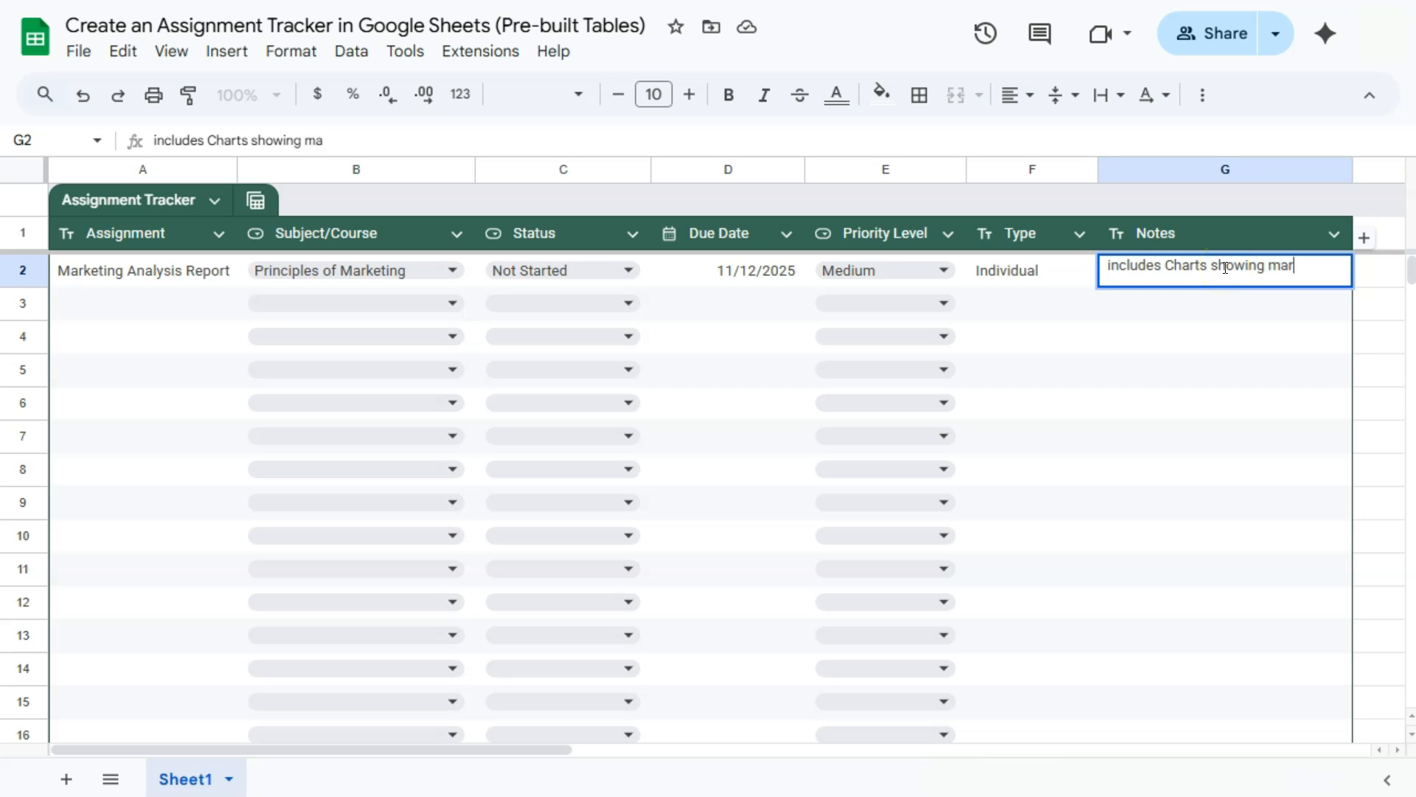
{"action": "type", "text": "ket segmentation"}
{"action": "key", "text": "Return"}
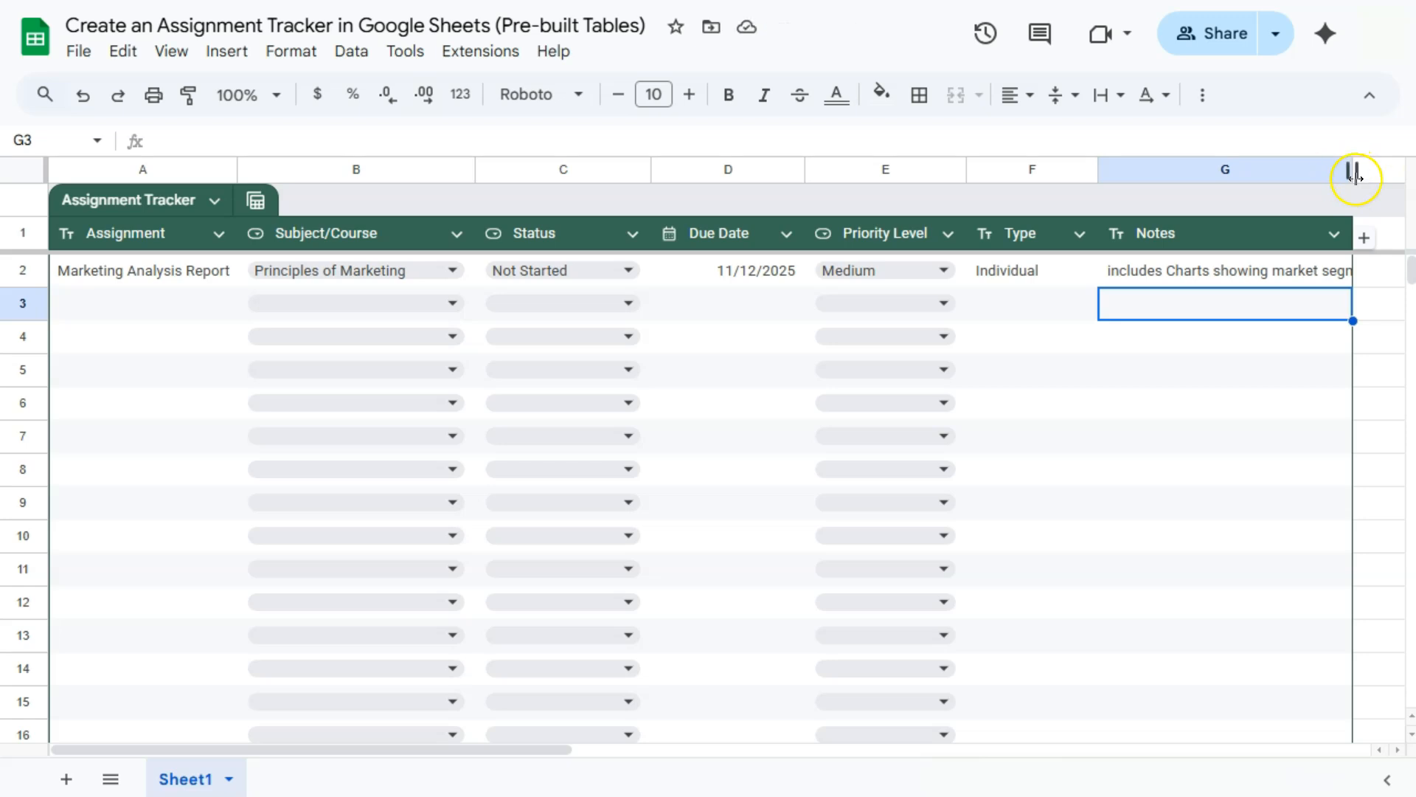
Step: Widen the Notes column so the full note about market segmentation fits in its cell
{"action": "left_click_drag", "start_coordinate": [1352, 169], "coordinate": [1412, 170]}
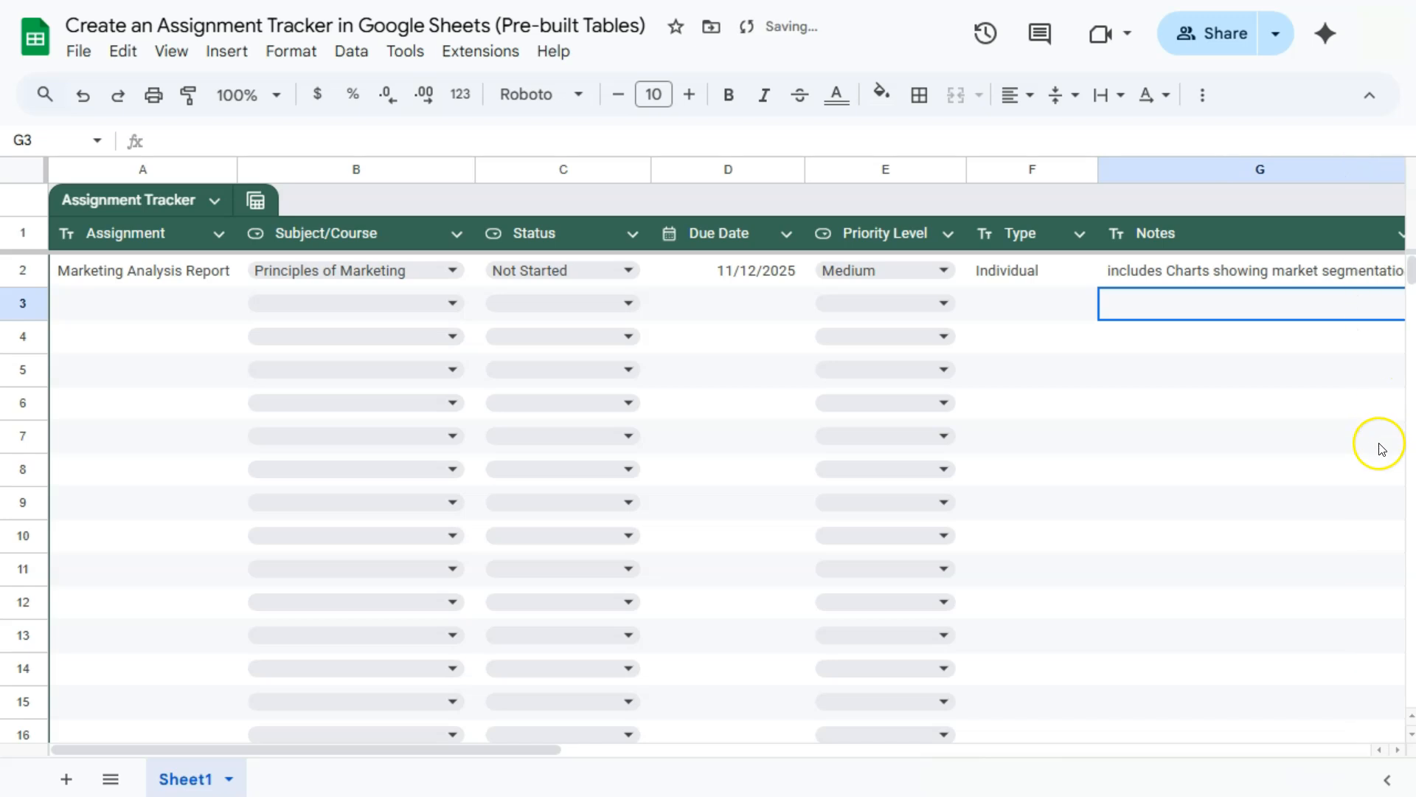
{"action": "mouse_move", "coordinate": [524, 746]}
{"action": "left_mouse_down"}
{"action": "mouse_move", "coordinate": [542, 750]}
{"action": "mouse_move", "coordinate": [501, 747]}
{"action": "left_mouse_up"}
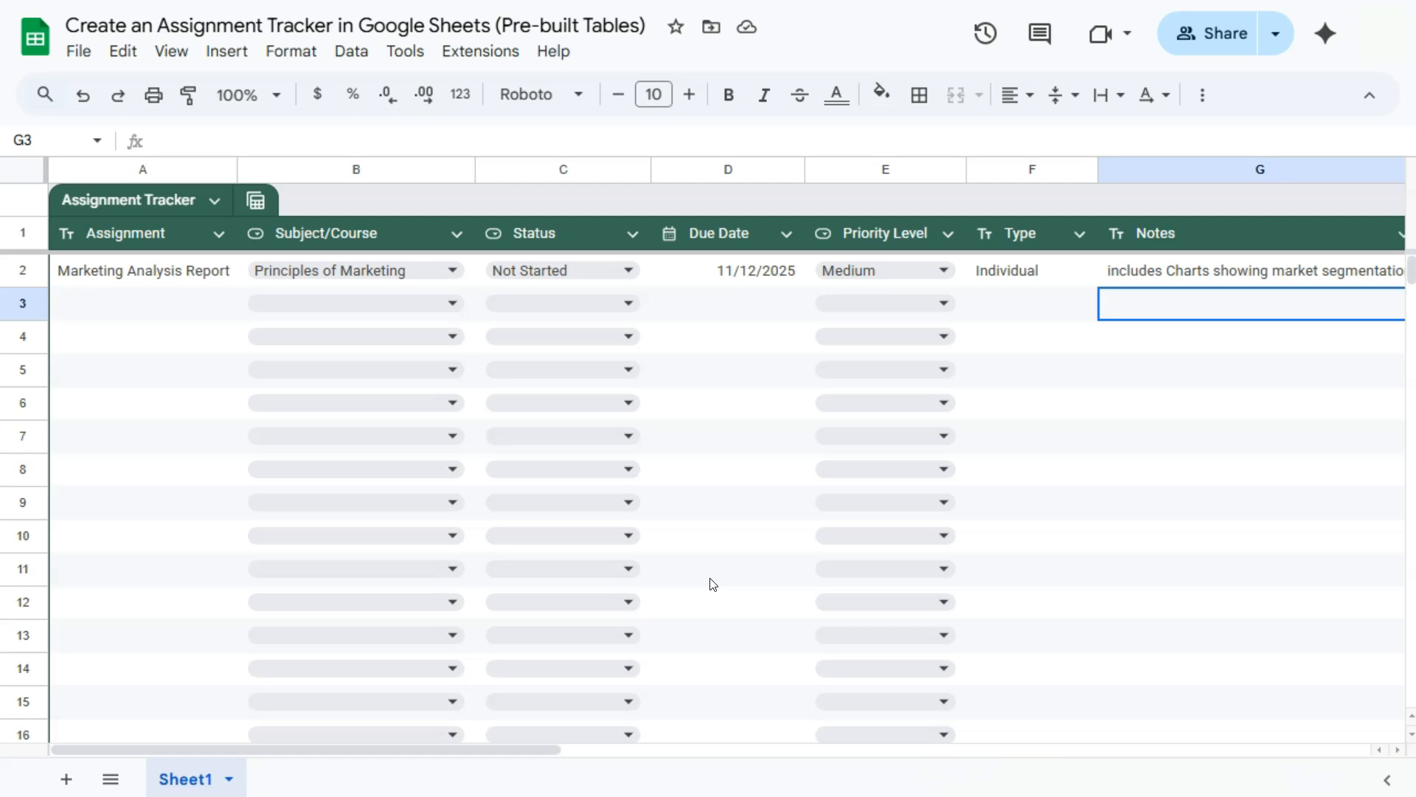
{"action": "left_click", "coordinate": [1007, 304]}
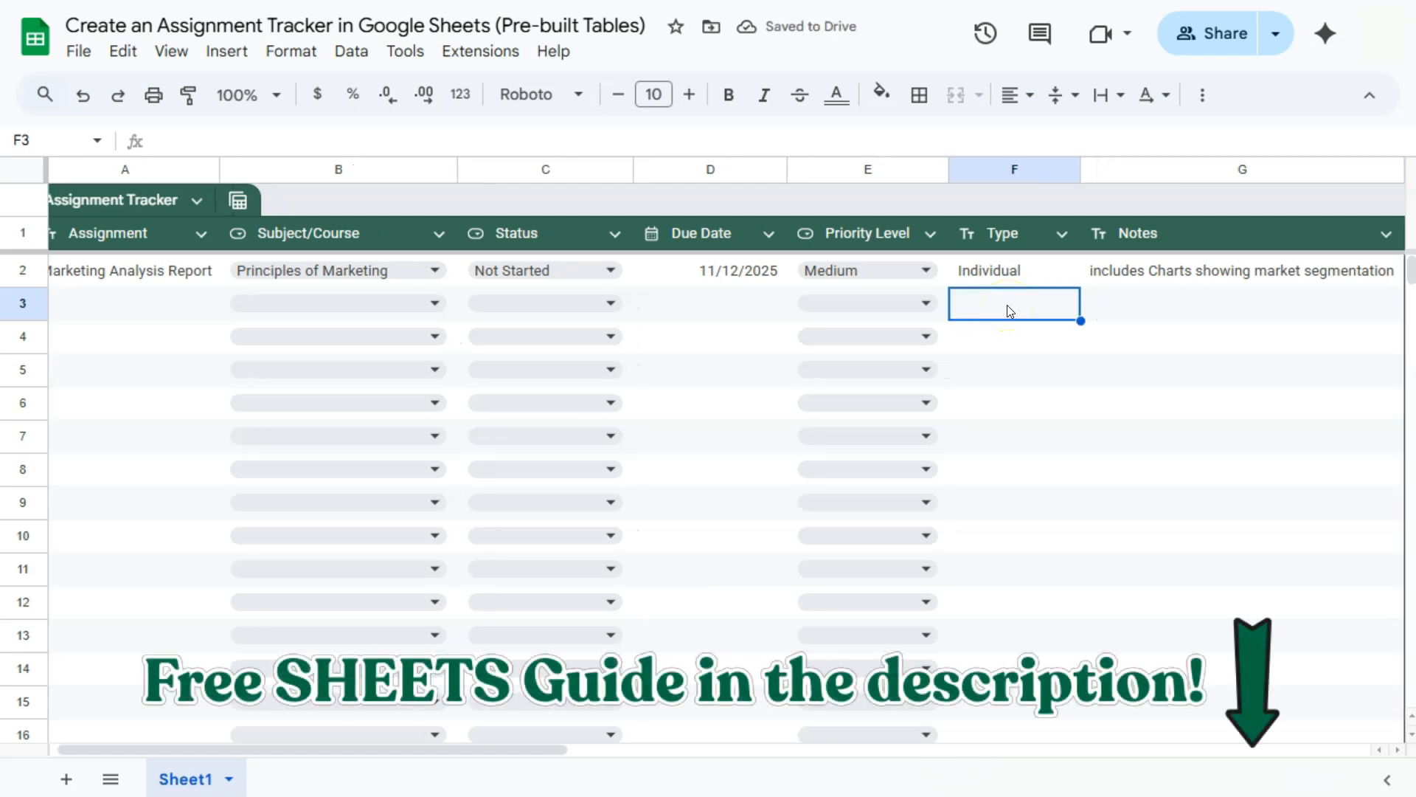